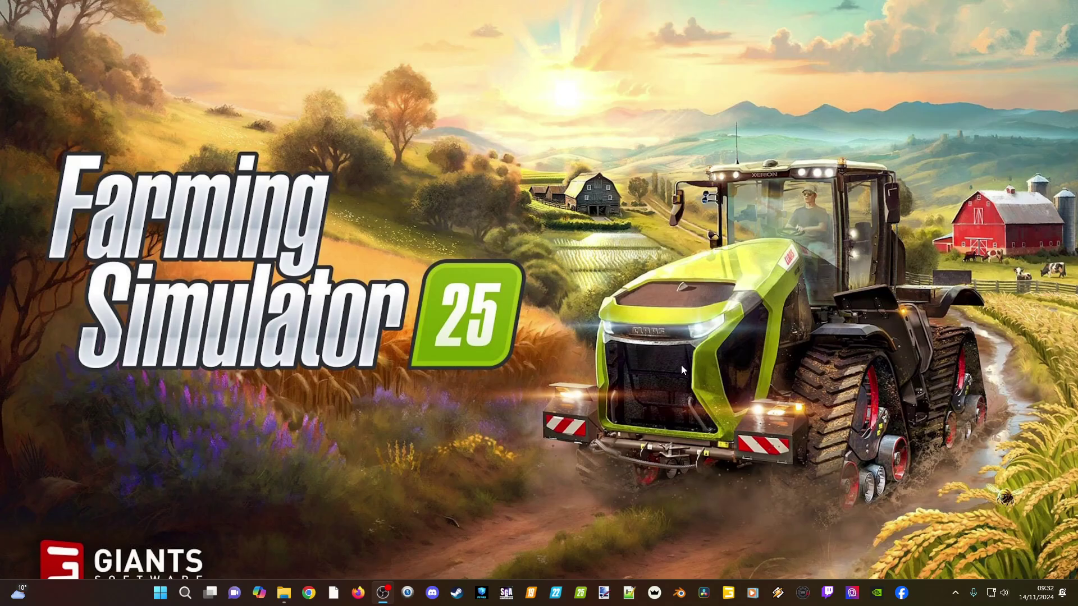
# - Maximize the File Explorer window showing the Downloads folder with the SGAMFS_25 zip
pyautogui.moveTo(1077, 269); pyautogui.dragTo(481, 2)
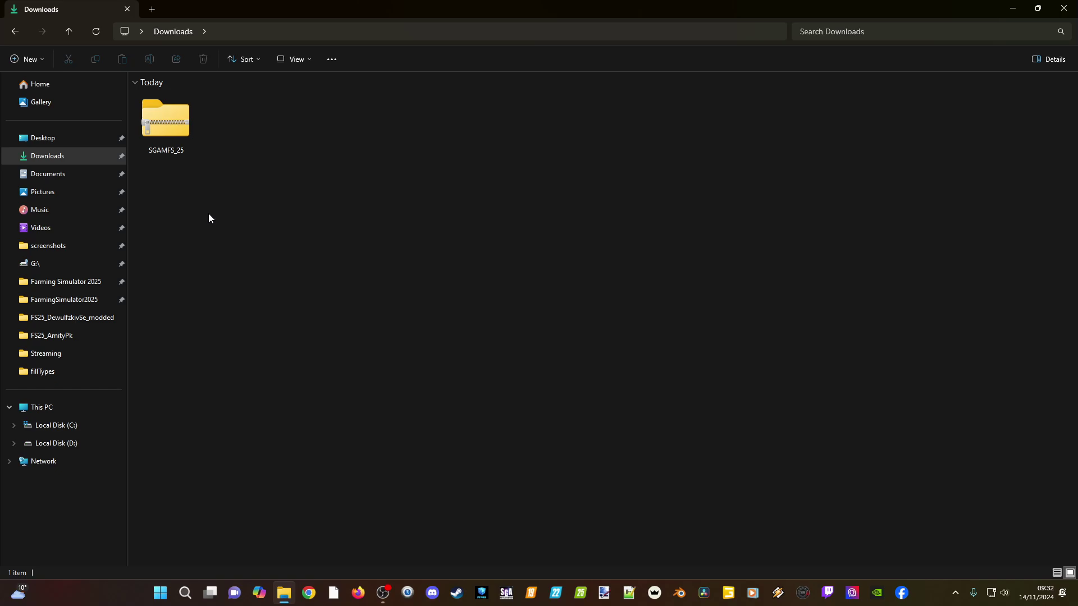
# - Open the SGAMFS_25 zip and run its setup application
pyautogui.click(164, 122)
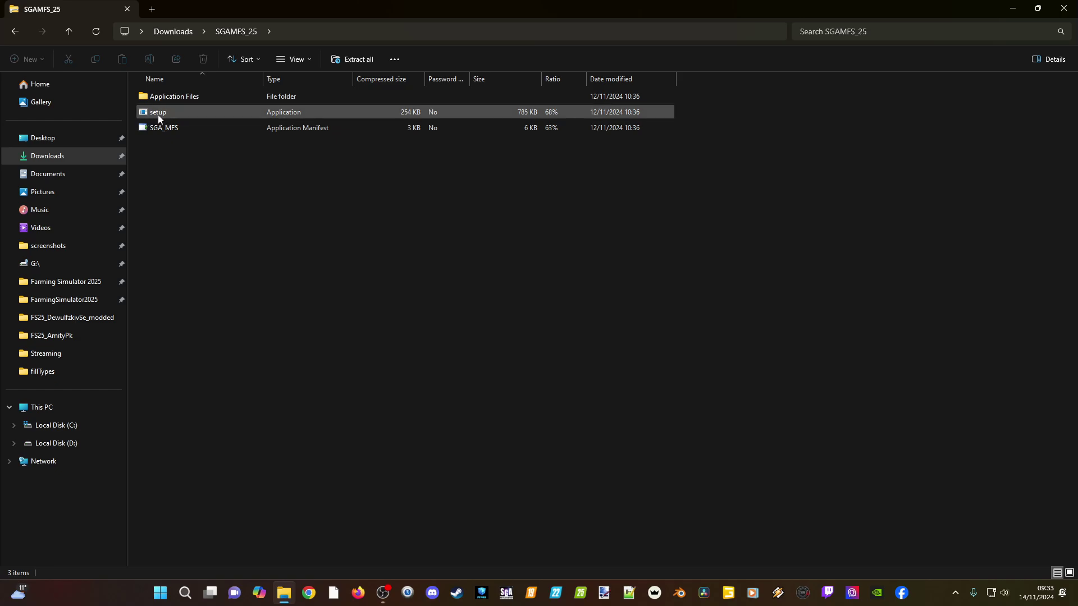
pyautogui.click(159, 115)
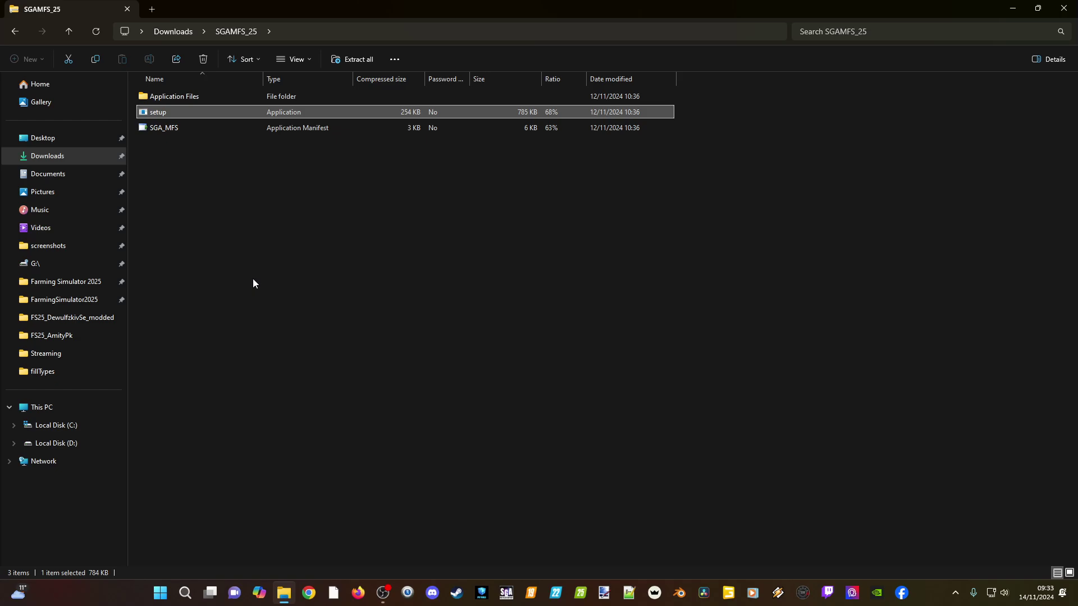
pyautogui.press('Return')
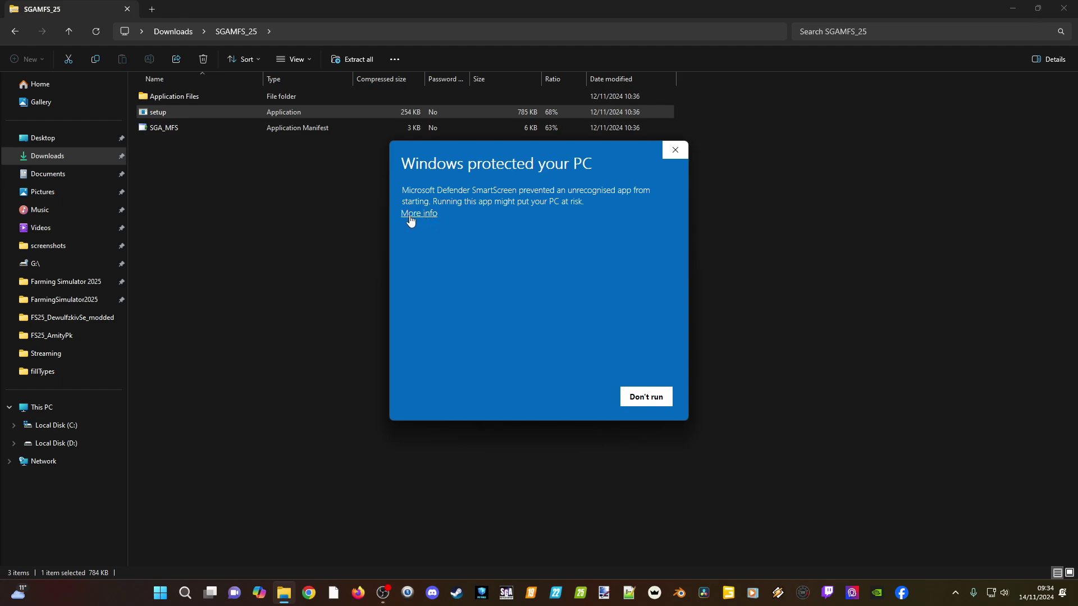
# - Bypass the SmartScreen warning with More info and Run anyway, then install SGA MFS 25
pyautogui.click(410, 216)
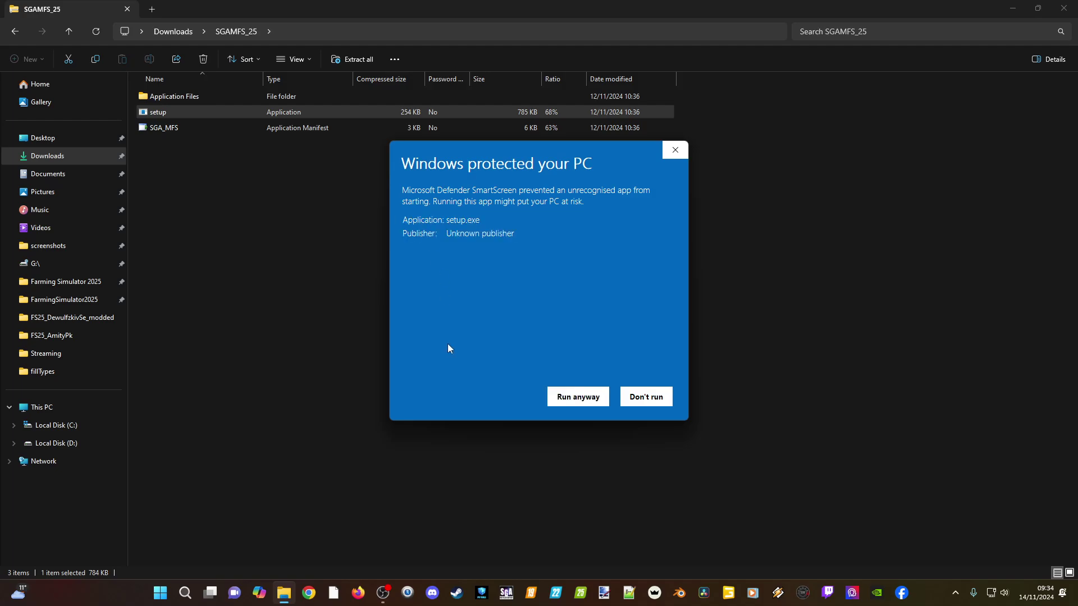
pyautogui.click(575, 402)
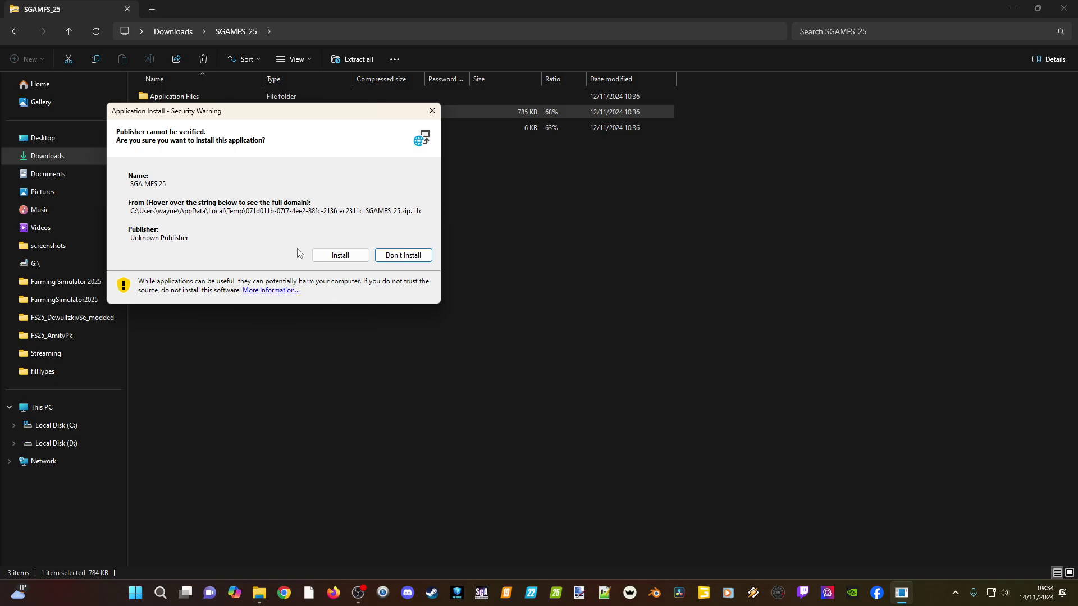
pyautogui.click(327, 256)
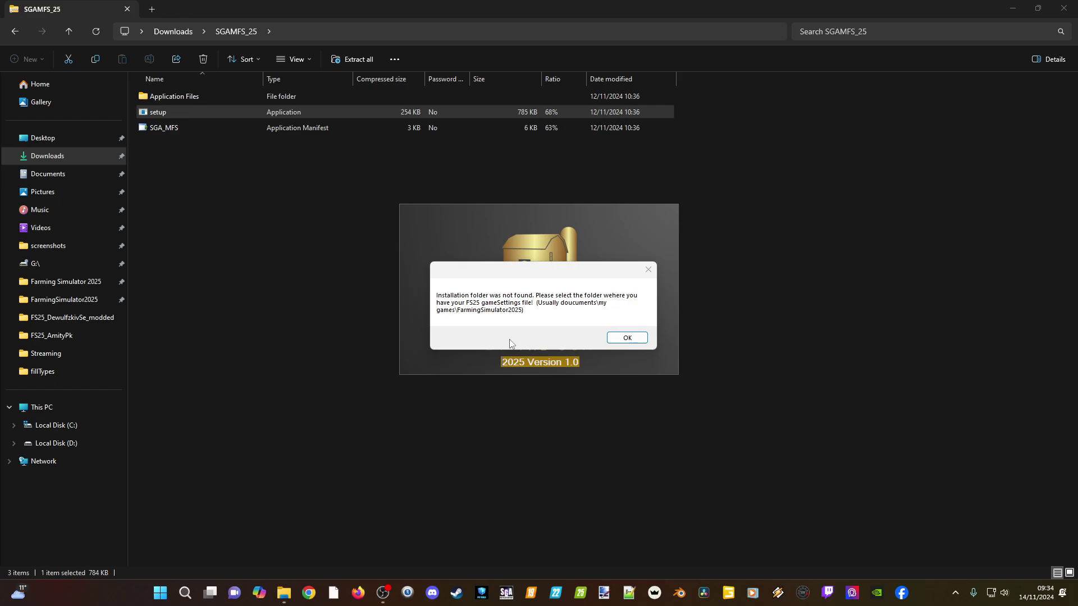
# - Choose Documents > My Games > FarmingSimulator2025 as the game settings folder
pyautogui.click(626, 338)
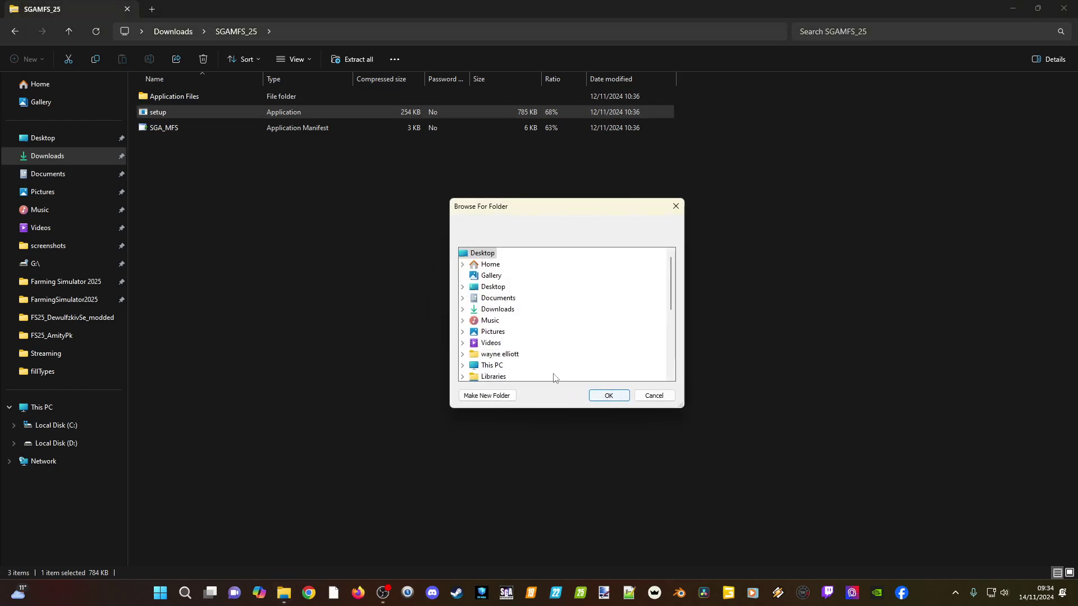
pyautogui.doubleClick(486, 298)
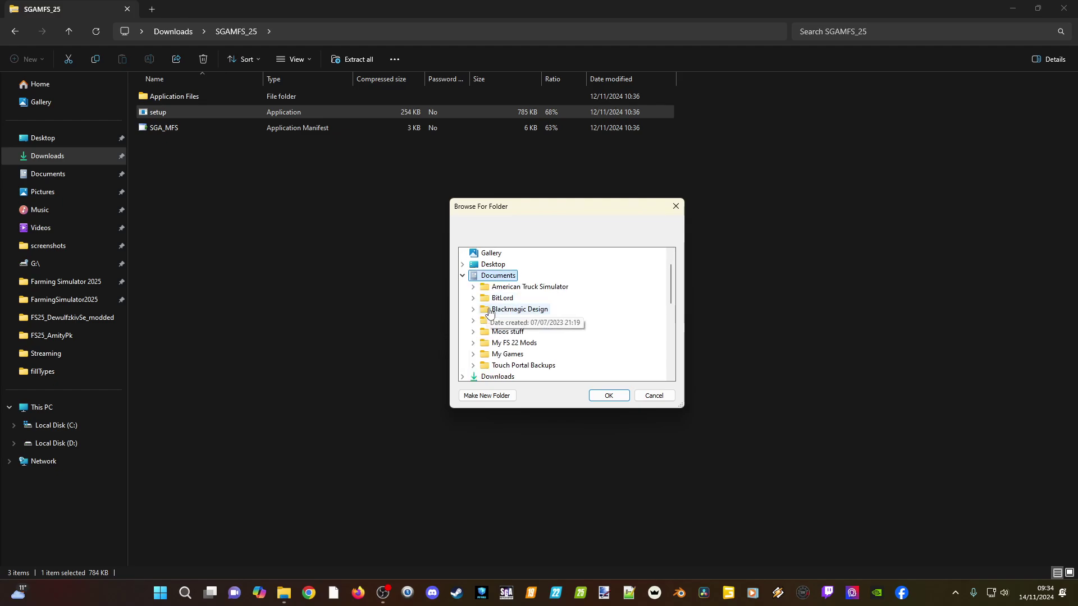
pyautogui.doubleClick(505, 356)
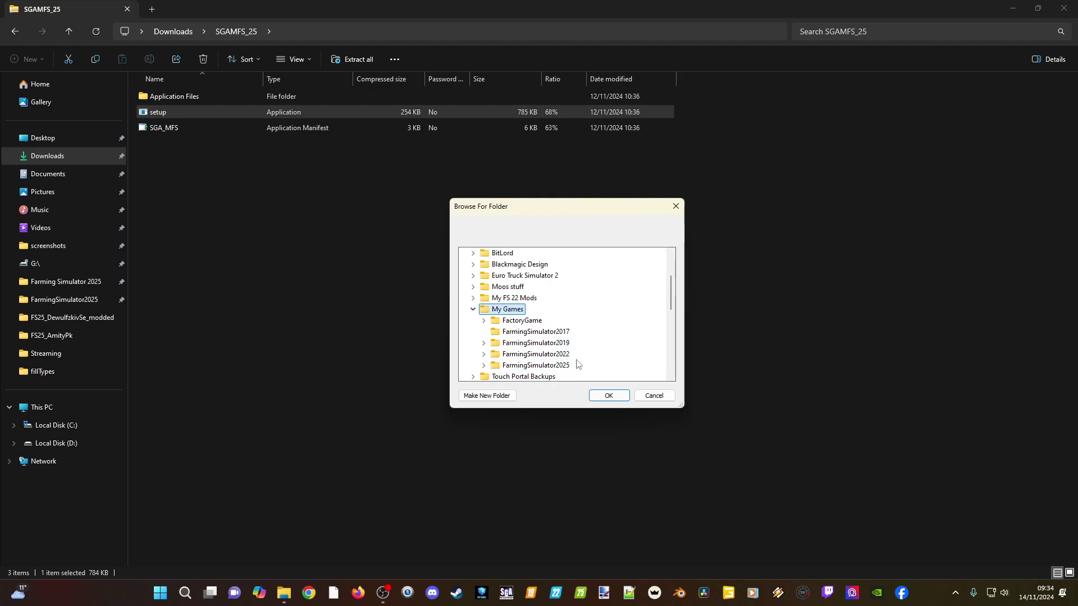
pyautogui.doubleClick(555, 365)
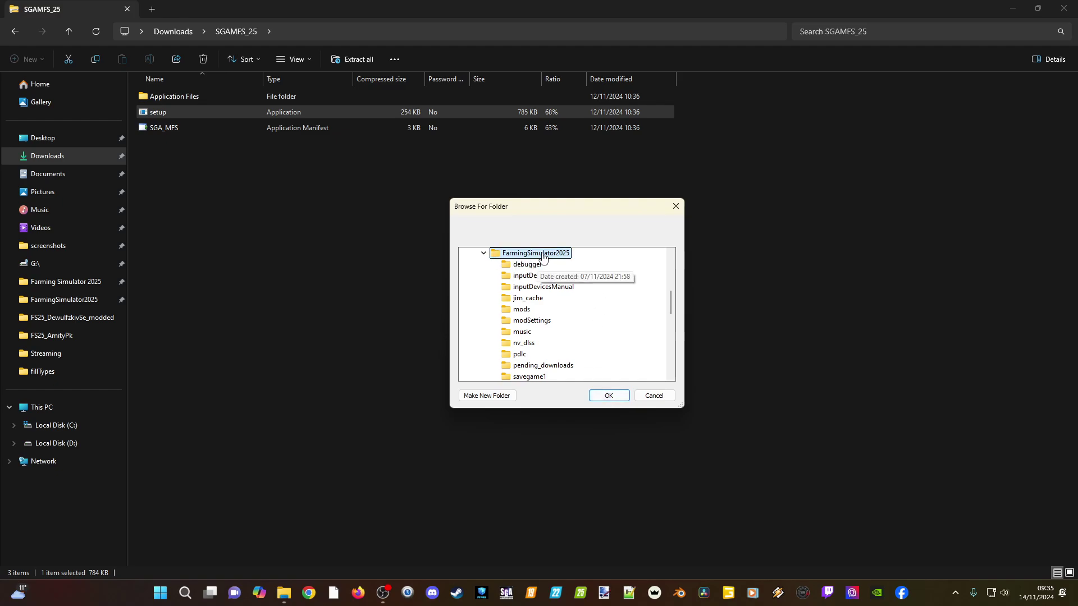
pyautogui.click(599, 396)
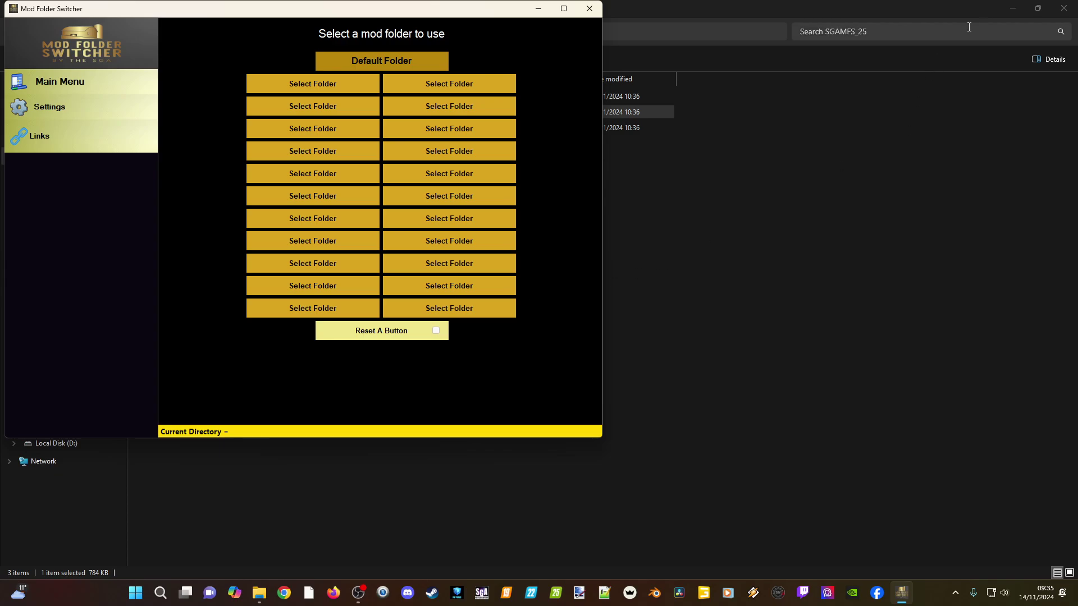
# - Close File Explorer and move the Mod Folder Switcher window to the centre-right
pyautogui.click(1064, 8)
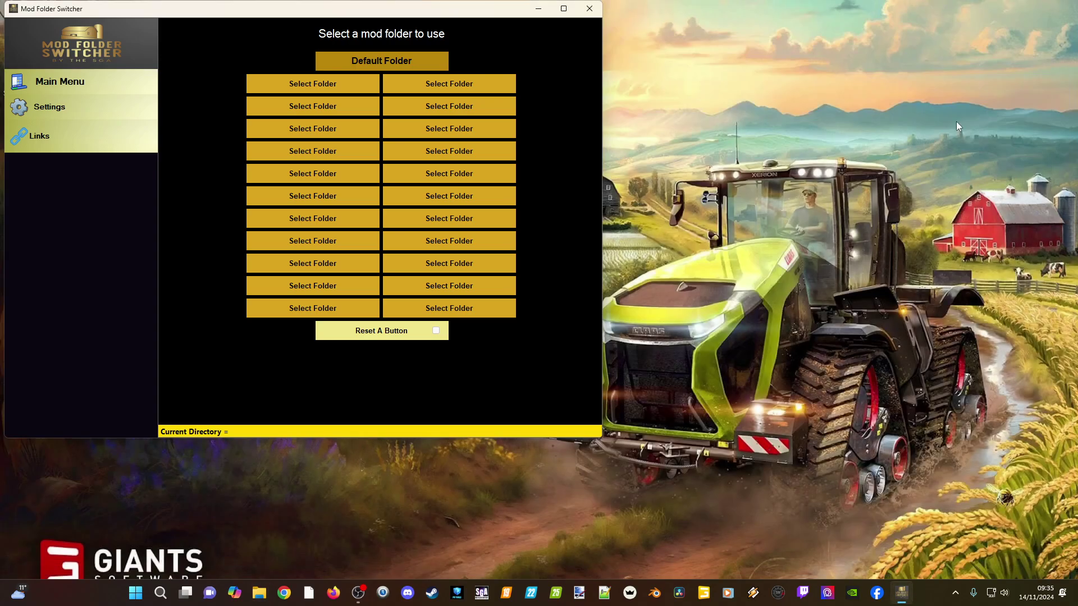
pyautogui.moveTo(378, 14); pyautogui.dragTo(795, 67)
pyautogui.moveTo(21, 76); pyautogui.dragTo(28, 26)
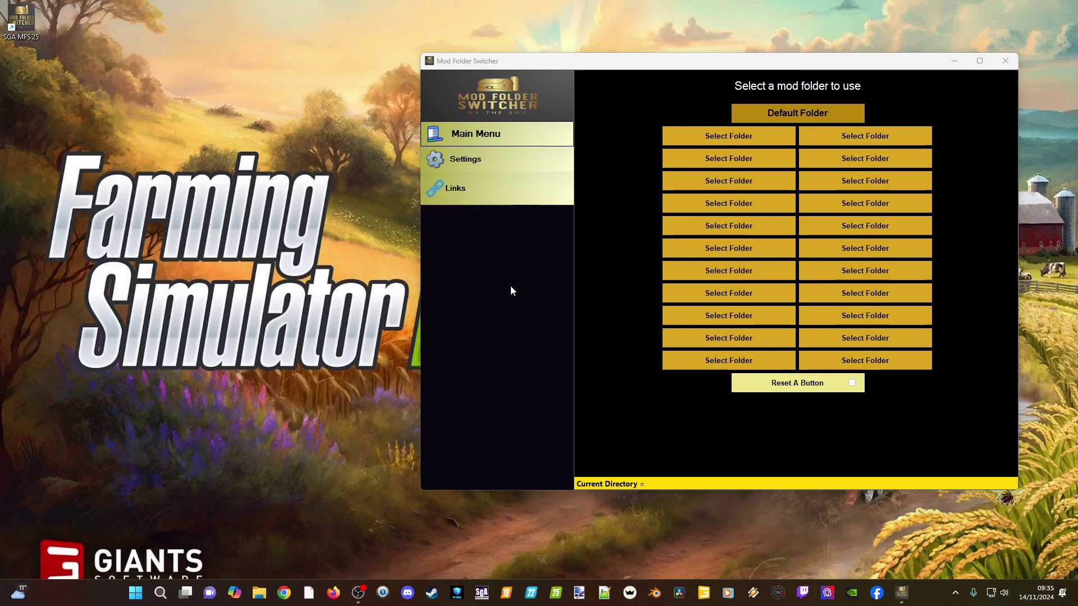
# - Create a desktop folder 'FS25 mods' beside the SGA MFS 25 shortcut, then begin the first slot's setup
pyautogui.rightClick(55, 65)
pyautogui.moveTo(98, 155)
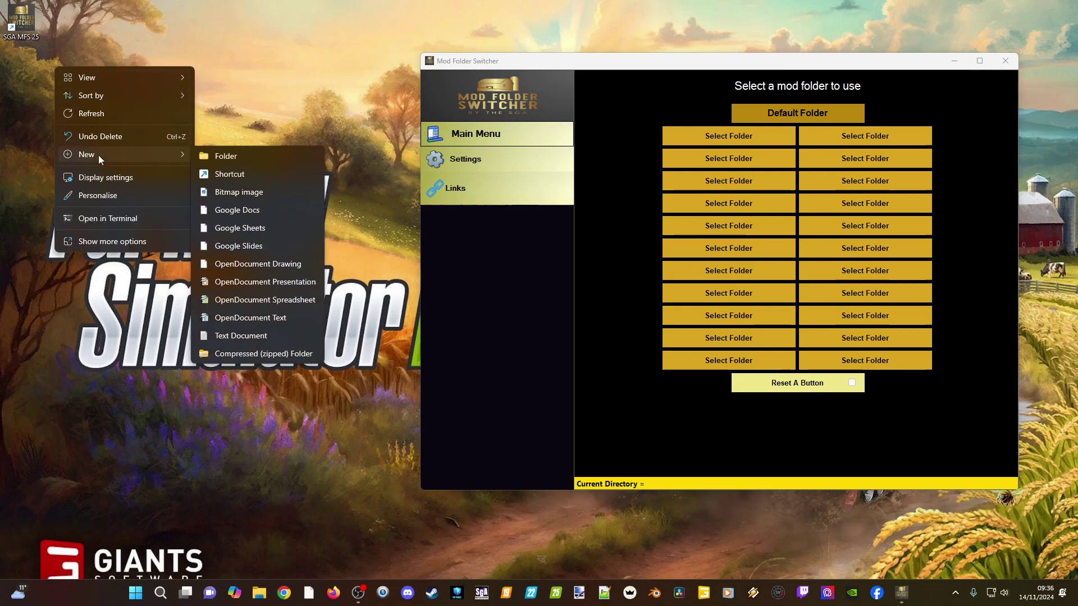
pyautogui.click(212, 157)
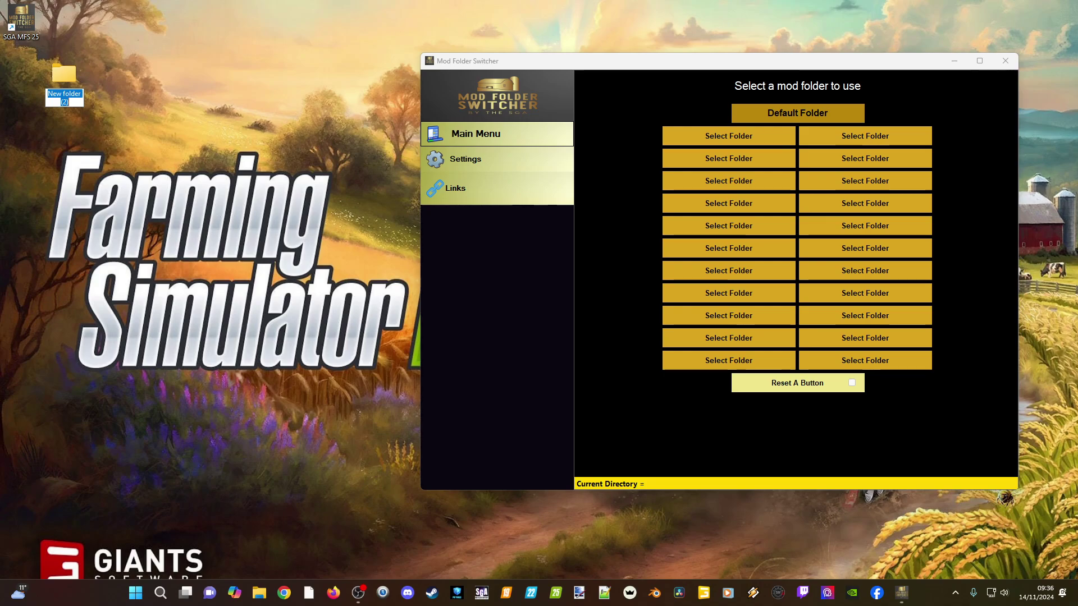
pyautogui.write('FS5')
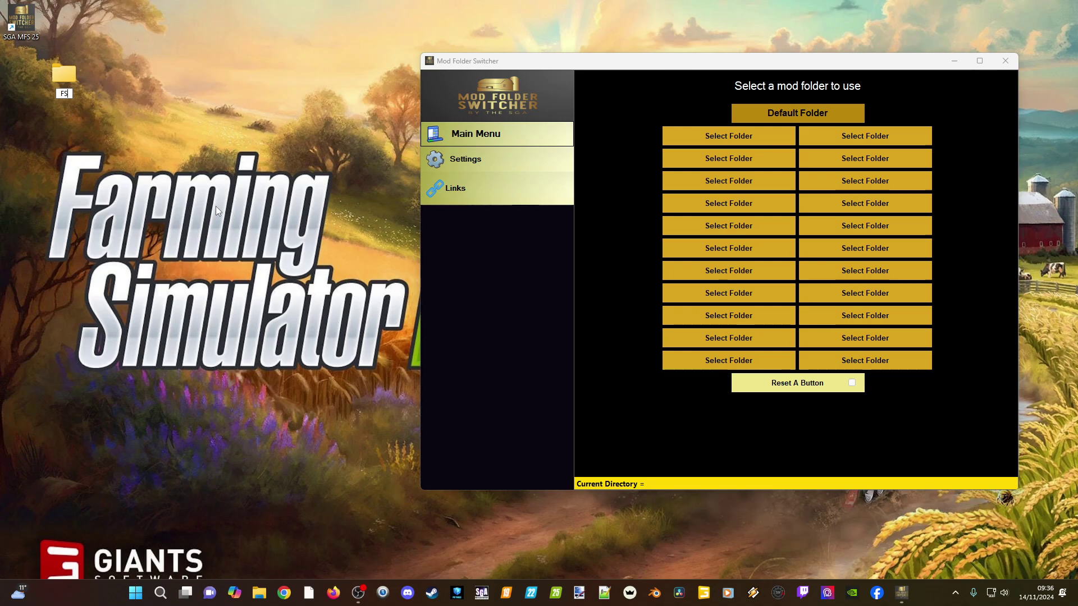
pyautogui.press('BackSpace')
pyautogui.write('25 mods')
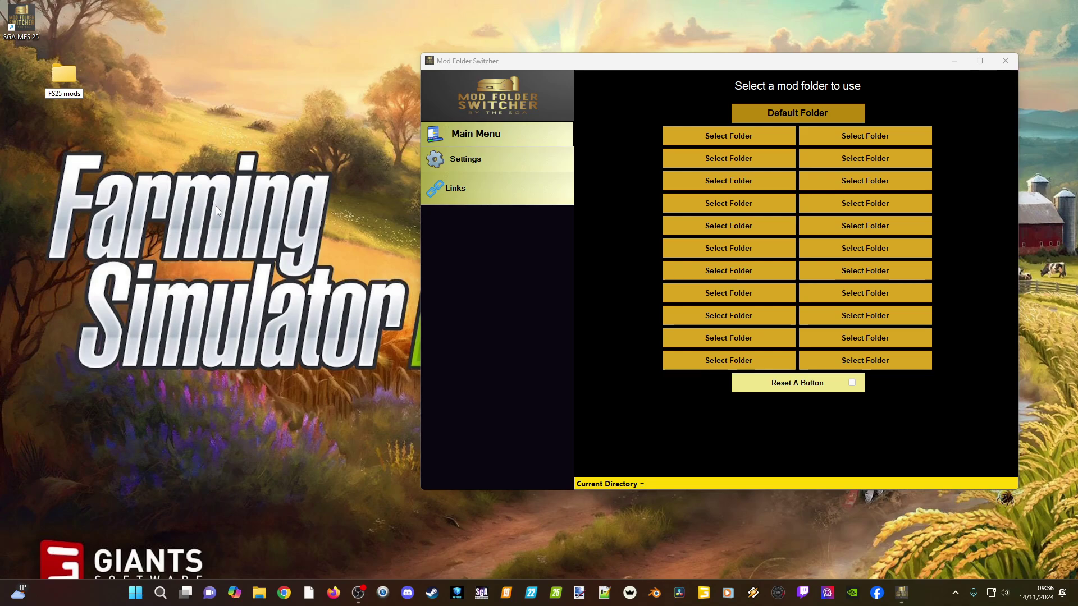
pyautogui.press('Return')
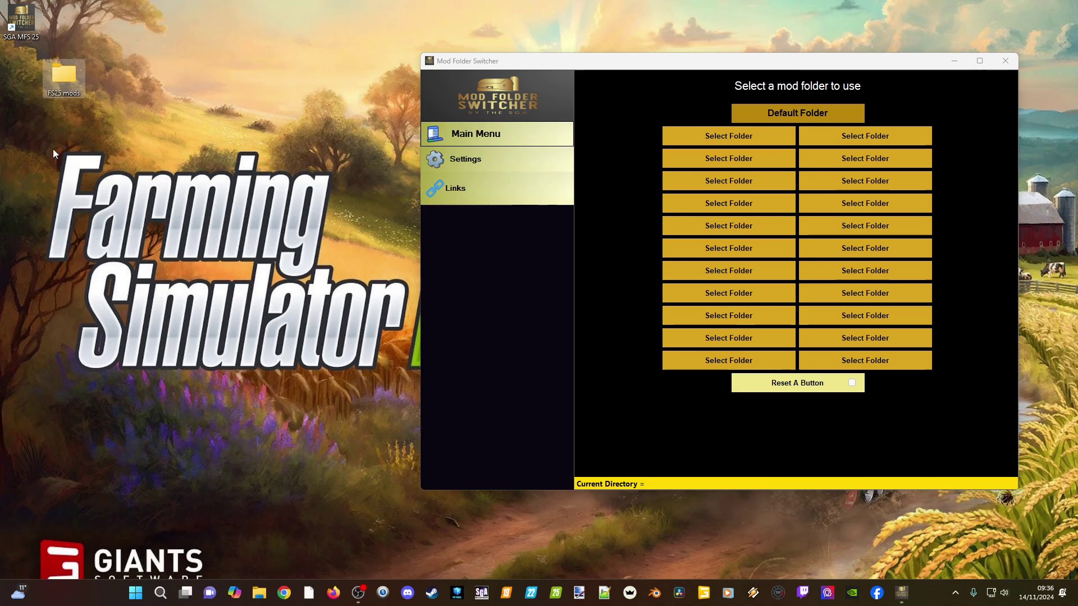
pyautogui.moveTo(71, 28); pyautogui.dragTo(71, 25)
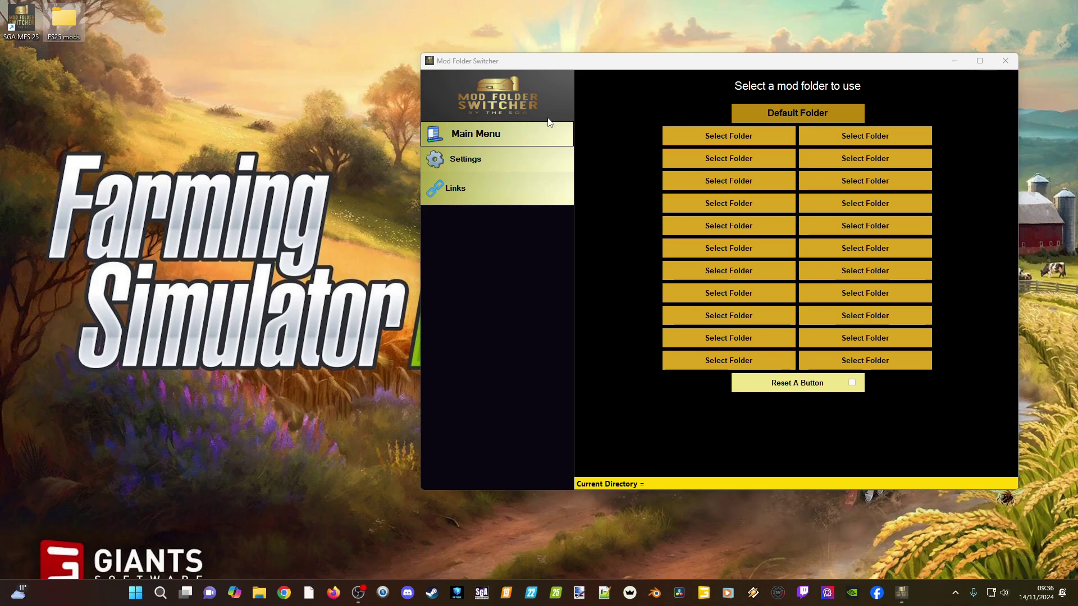
pyautogui.click(717, 139)
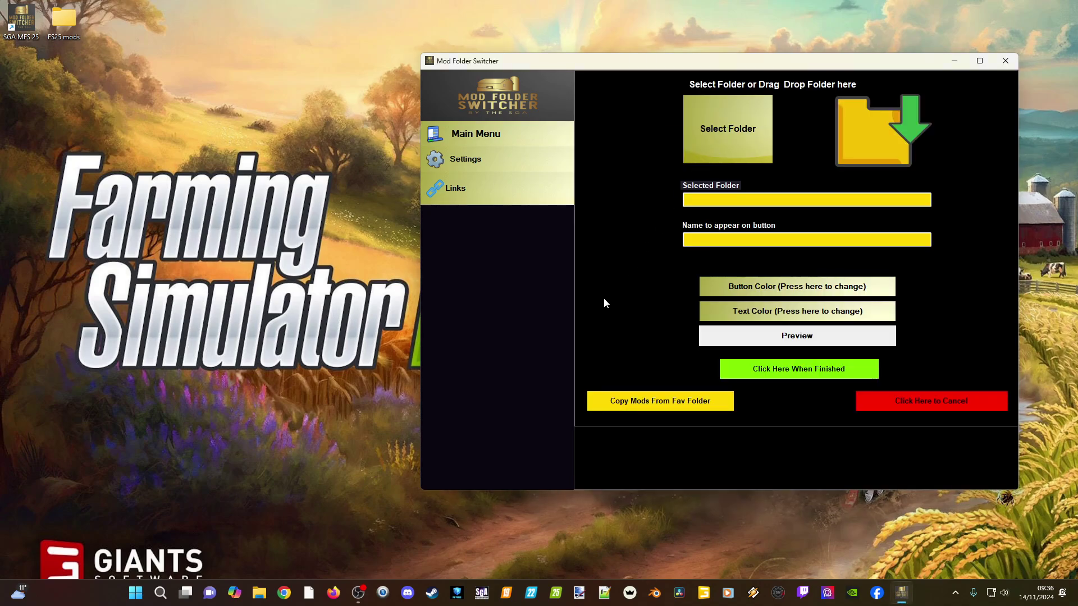
# - Assign the desktop FS25 mods folder to the first slot and move the setup window up-left
pyautogui.click(69, 19)
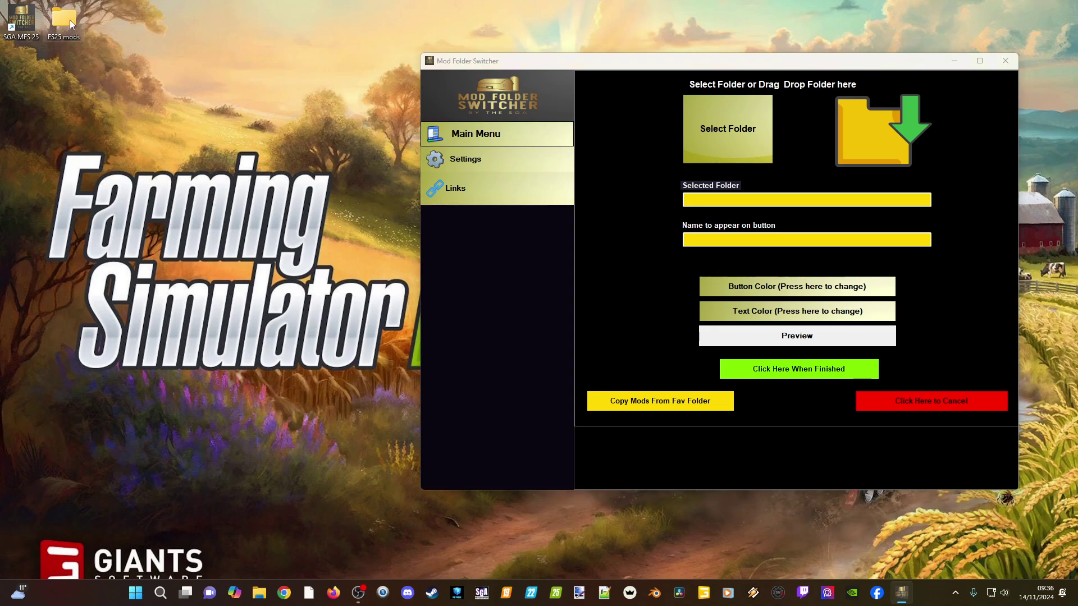
pyautogui.moveTo(152, 112); pyautogui.dragTo(650, 266)
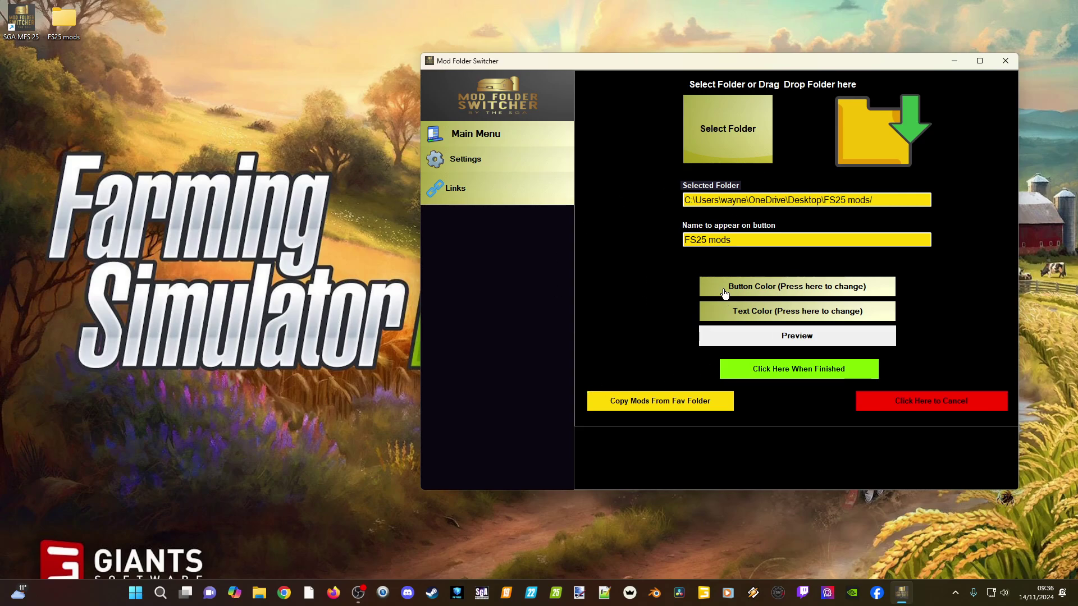
pyautogui.moveTo(737, 70); pyautogui.dragTo(581, 51)
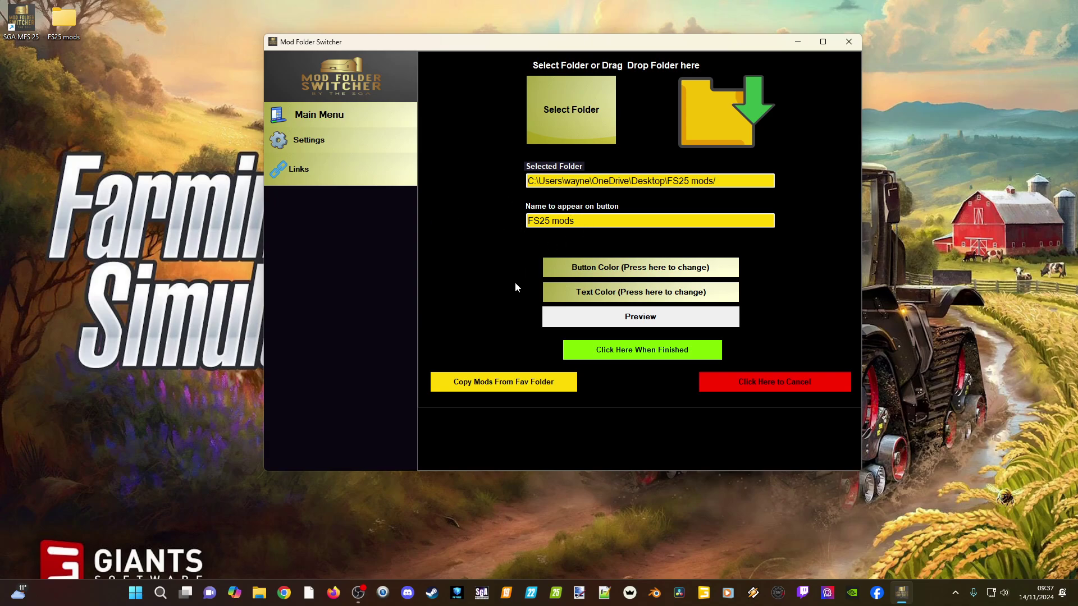
# - Color the FS25 mods button red with yellow text and save it to the grid
pyautogui.click(569, 270)
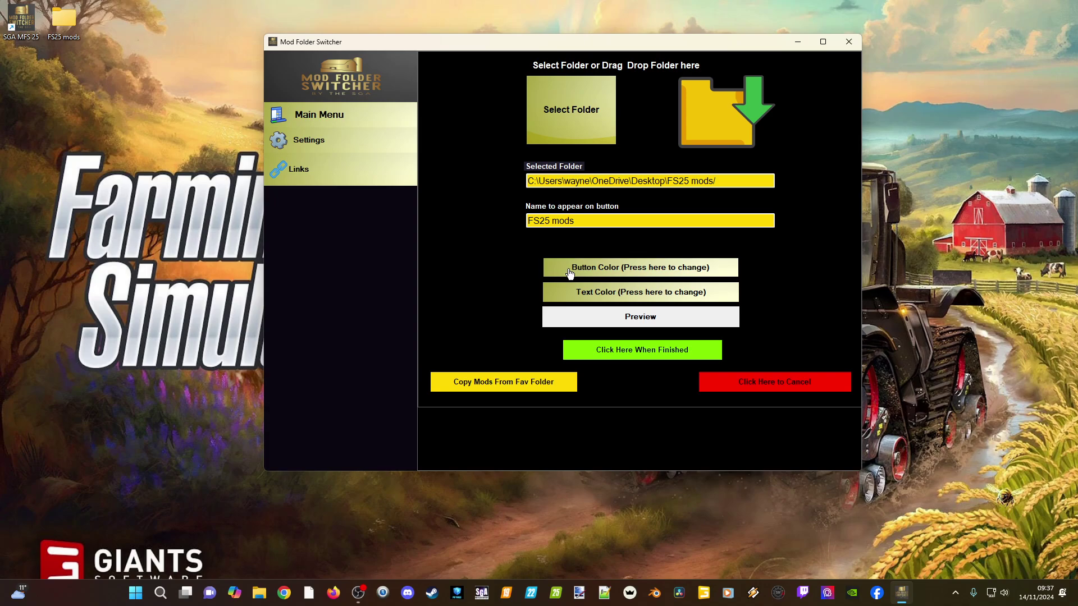
pyautogui.click(487, 179)
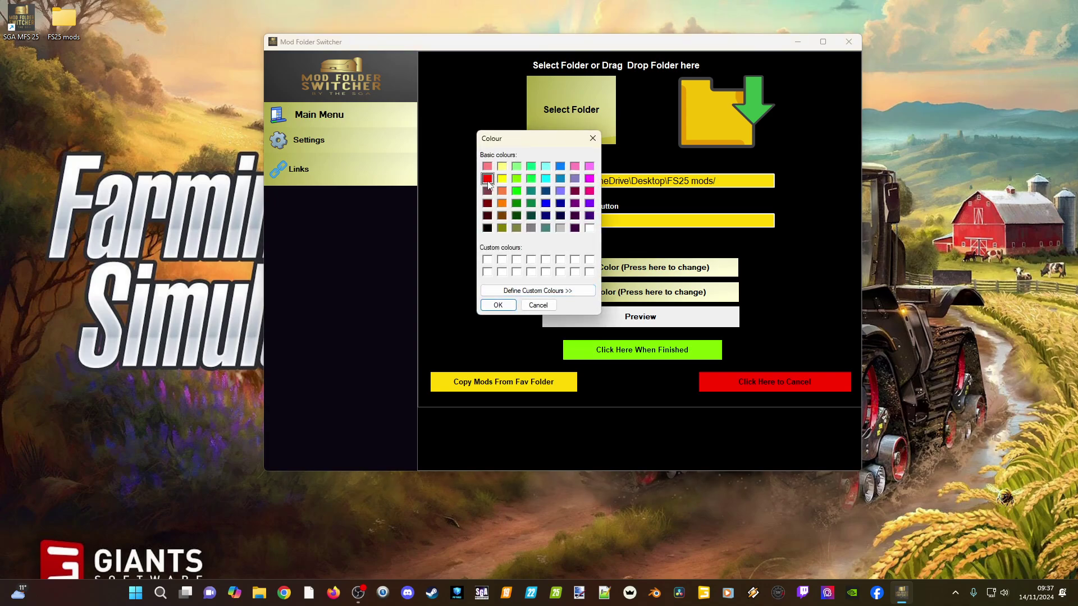
pyautogui.click(498, 305)
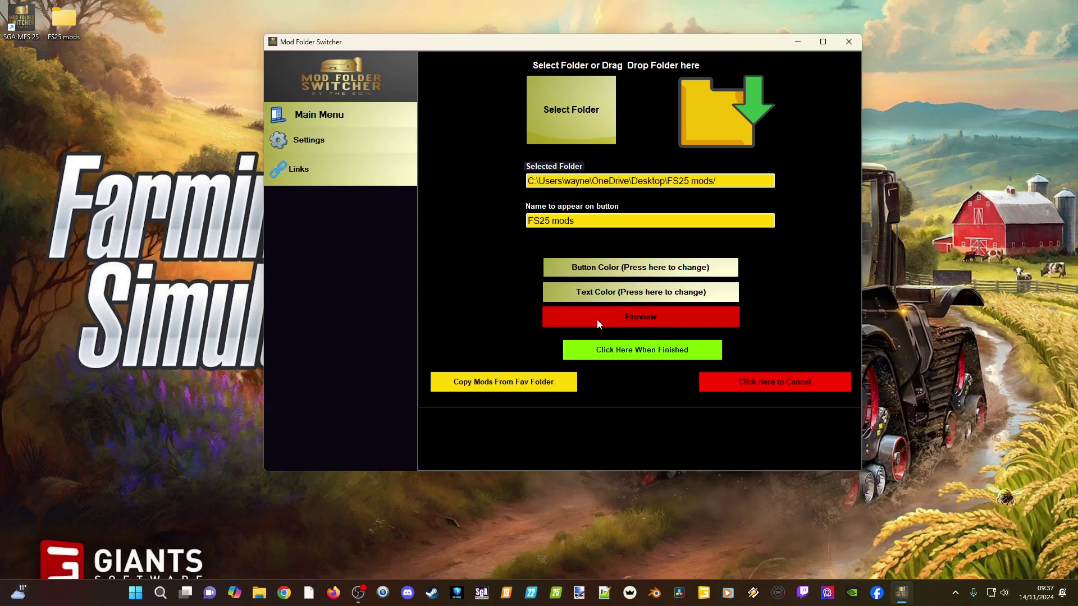
pyautogui.click(593, 297)
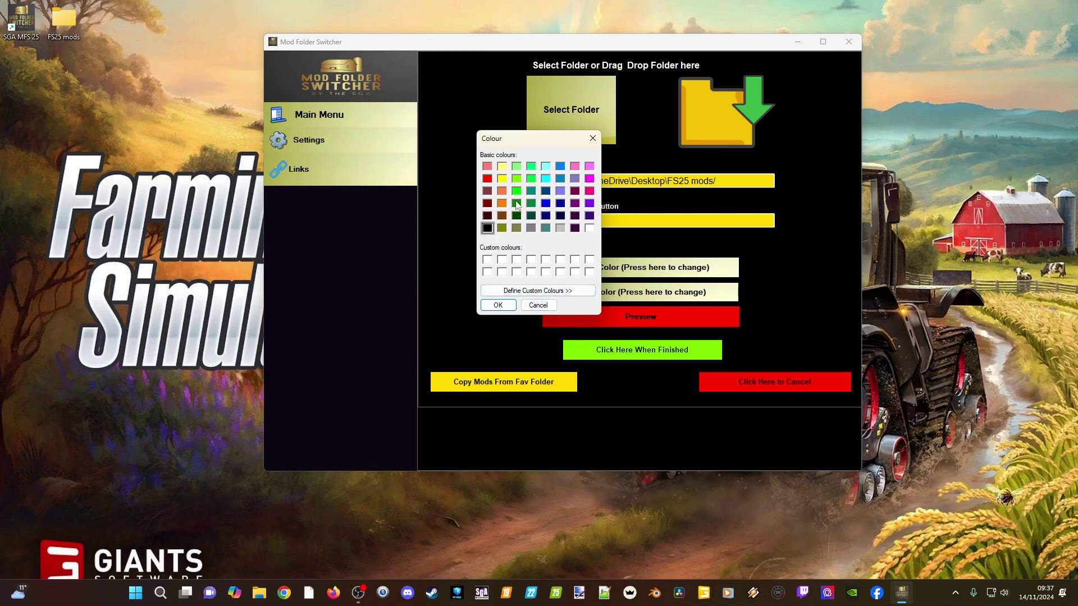
pyautogui.click(502, 178)
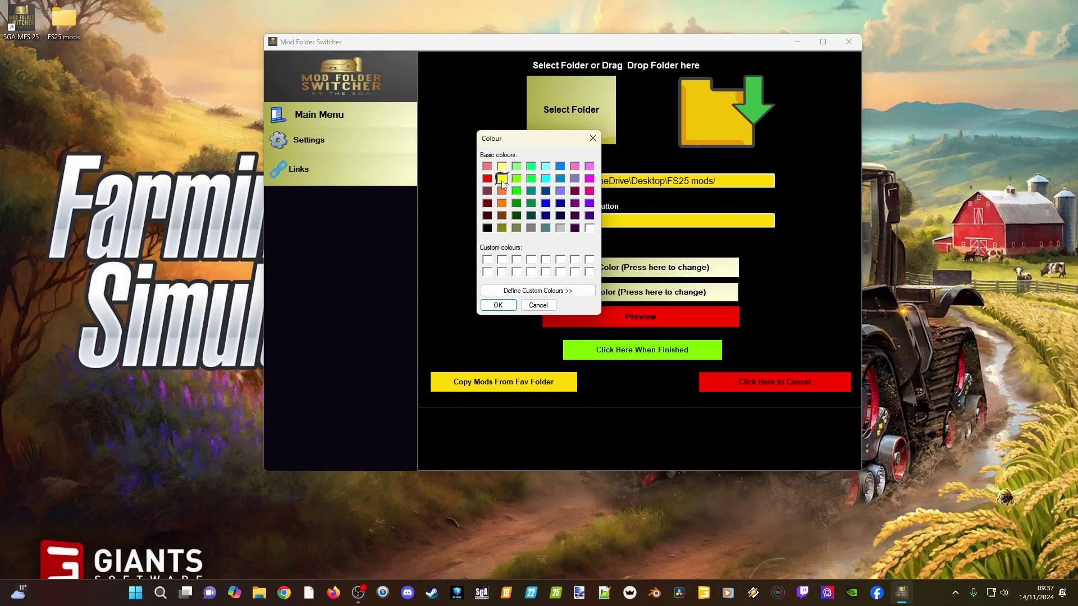
pyautogui.click(498, 306)
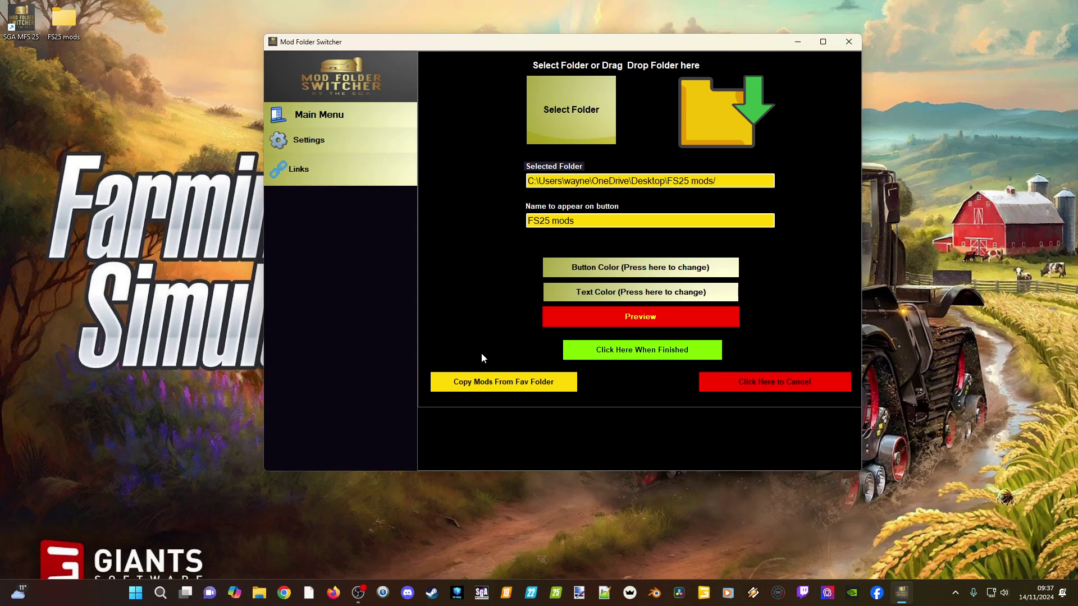
pyautogui.click(627, 356)
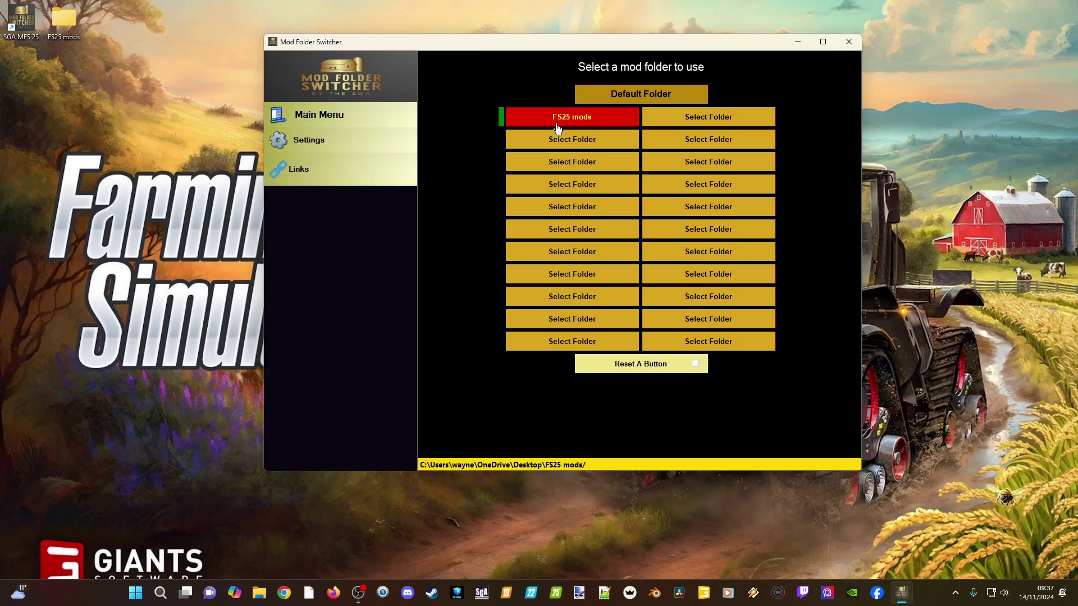
pyautogui.click(604, 99)
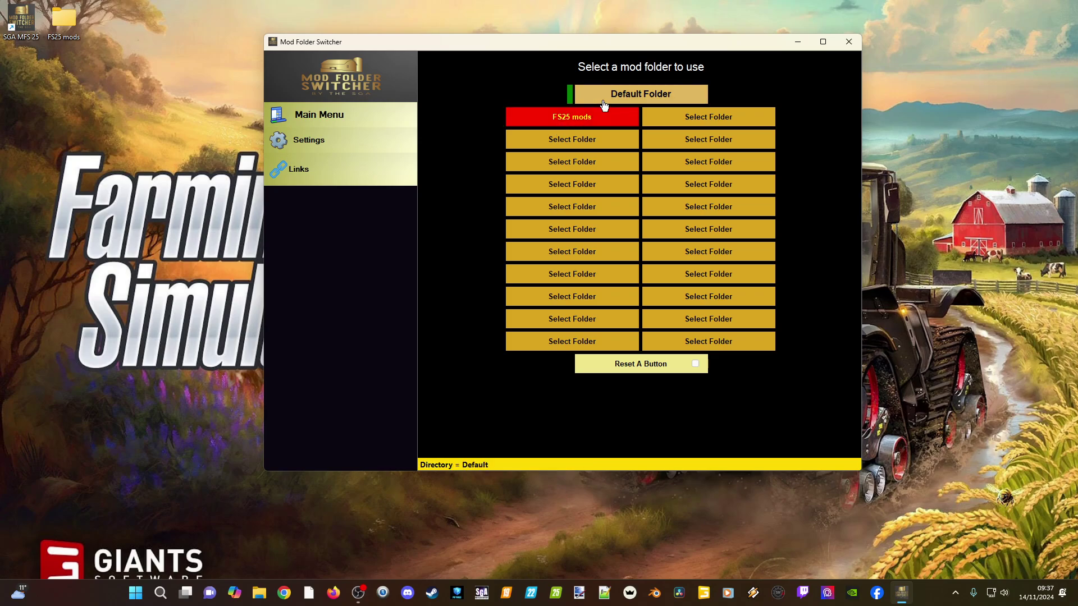
pyautogui.click(556, 120)
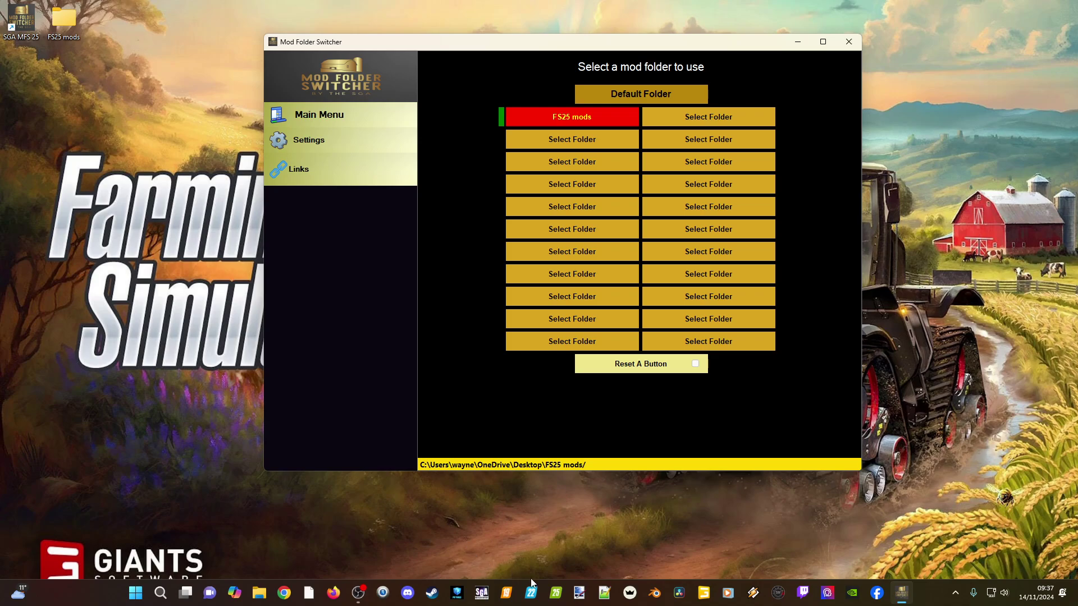
# - Launch FS25, confirm Downloadable Content shows only the MacDon Pack installed, then quit
pyautogui.click(556, 592)
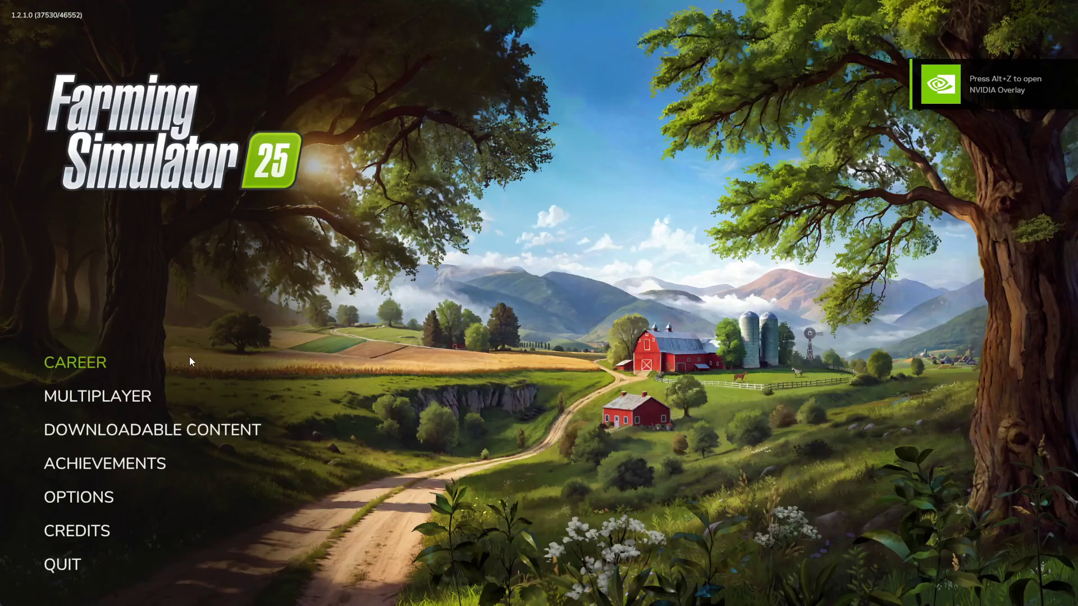
pyautogui.click(104, 429)
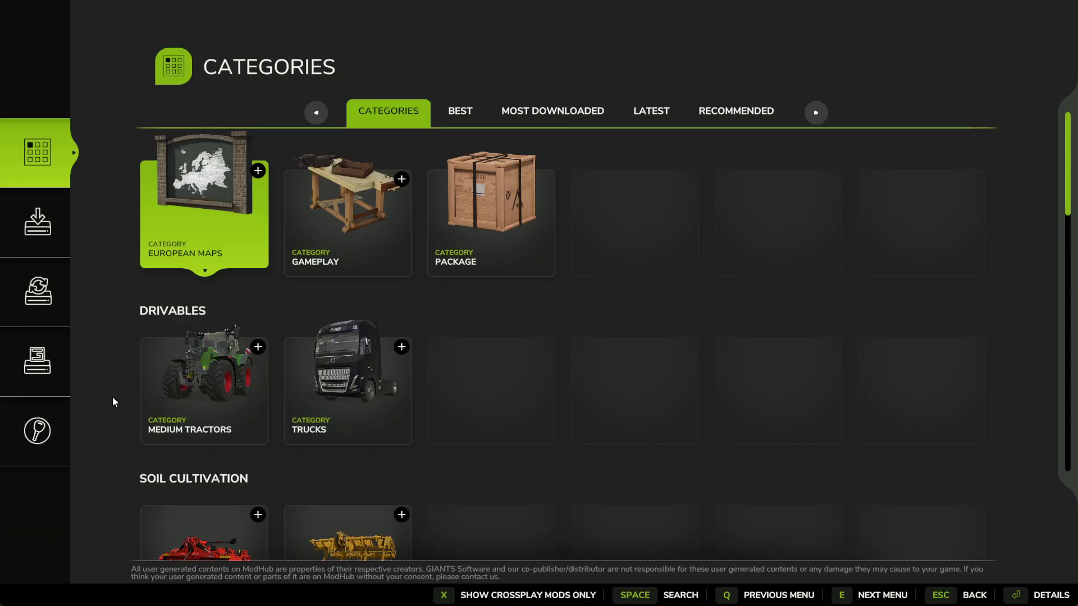
pyautogui.click(38, 228)
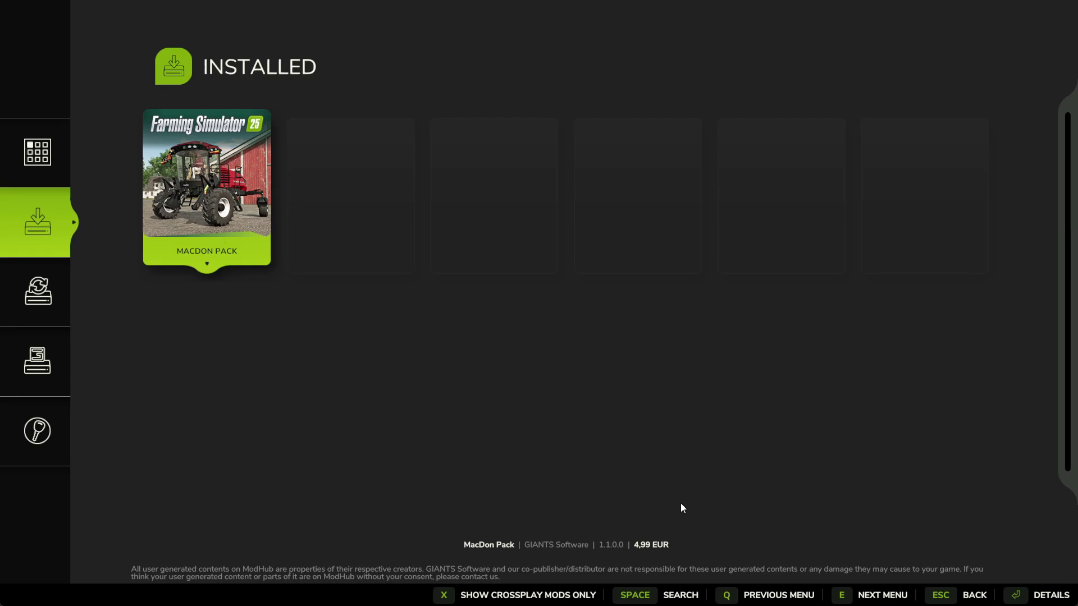
pyautogui.click(963, 594)
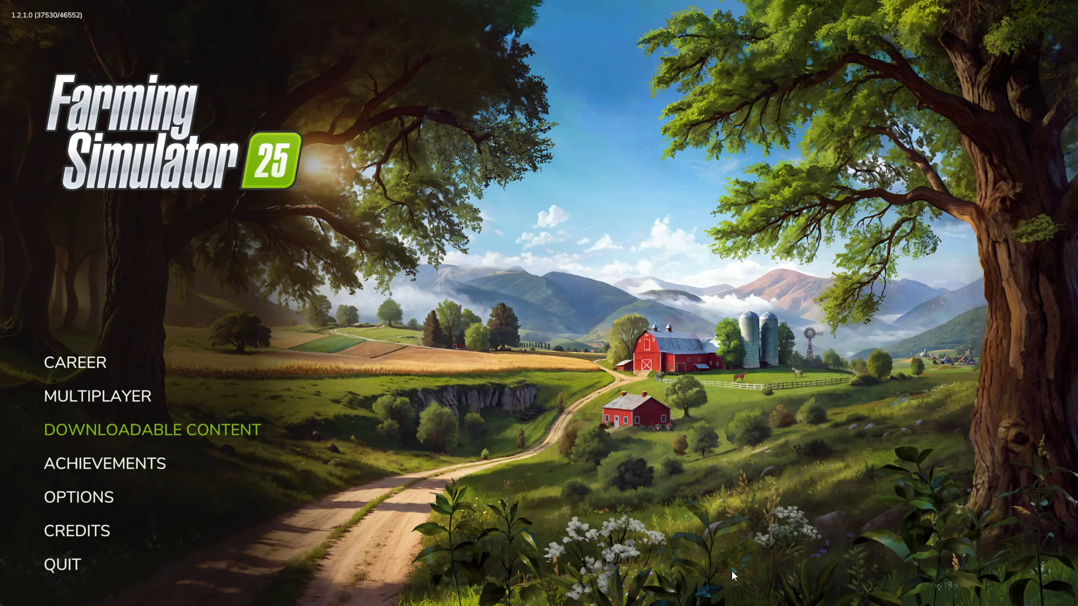
pyautogui.click(75, 565)
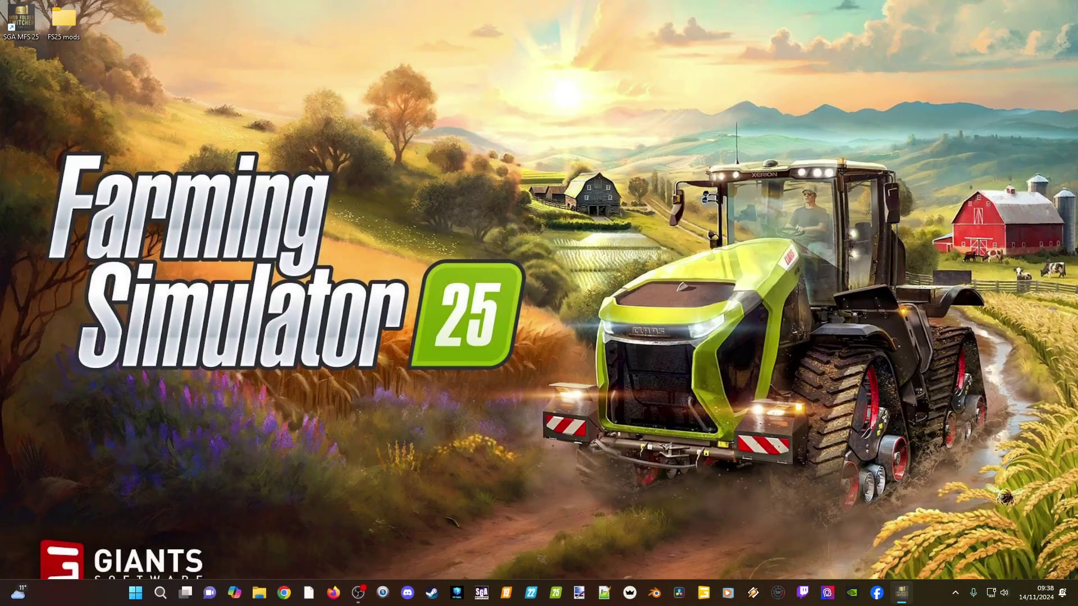
# - Copy FS25_AmityPk from FS25 stuff and paste it into the desktop FS25 mods folder
pyautogui.hotkey('alt', 'Tab')
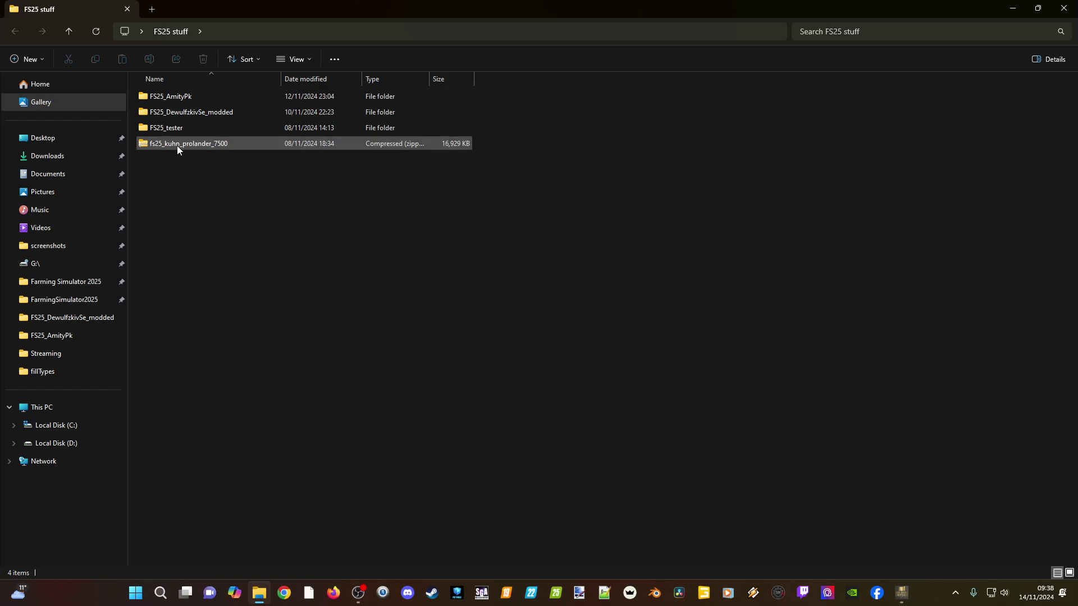
pyautogui.click(163, 97)
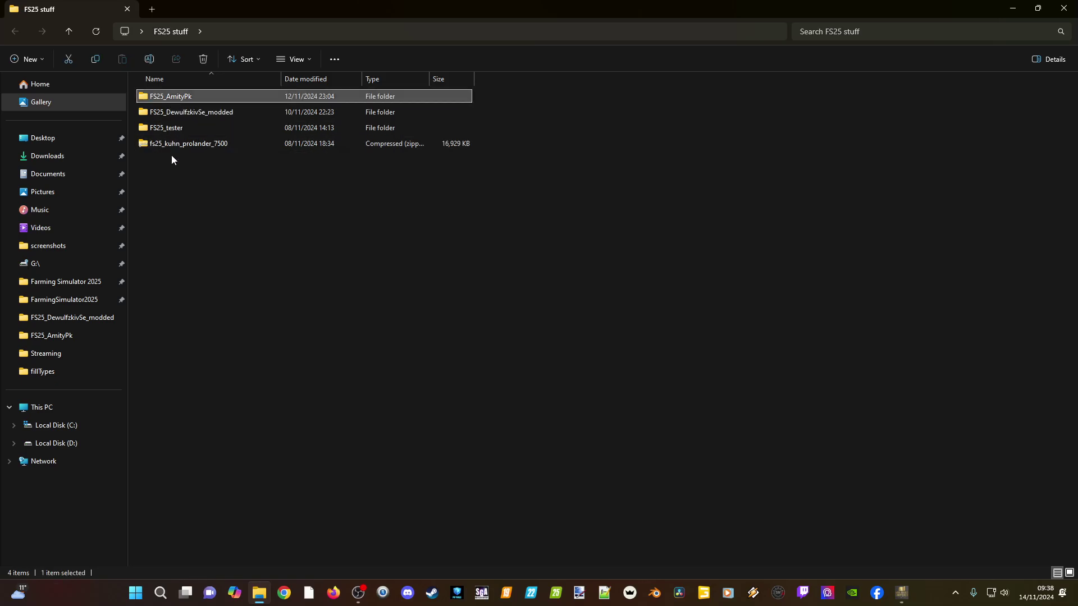
pyautogui.hotkey('ctrl', 'c')
pyautogui.press('super+d')
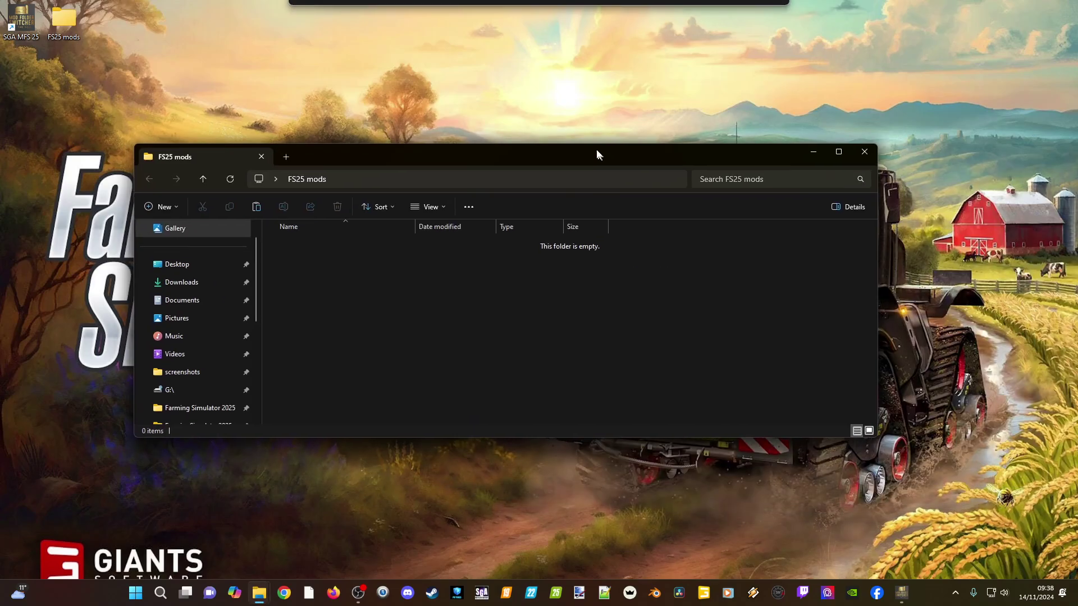
pyautogui.moveTo(596, 149); pyautogui.dragTo(567, 66)
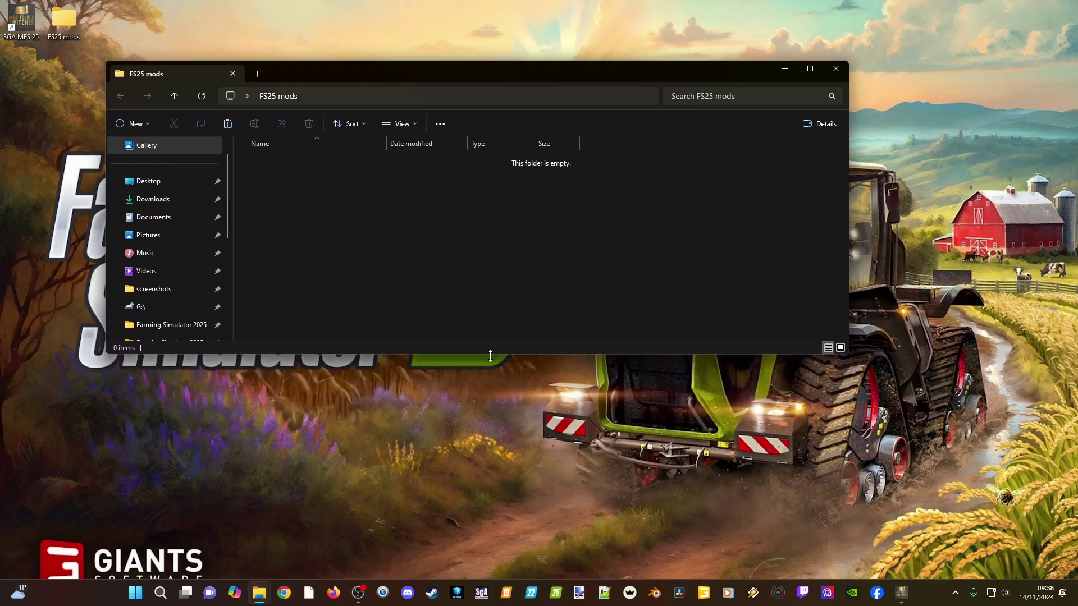
pyautogui.moveTo(489, 354); pyautogui.dragTo(471, 506)
pyautogui.hotkey('ctrl', 'v')
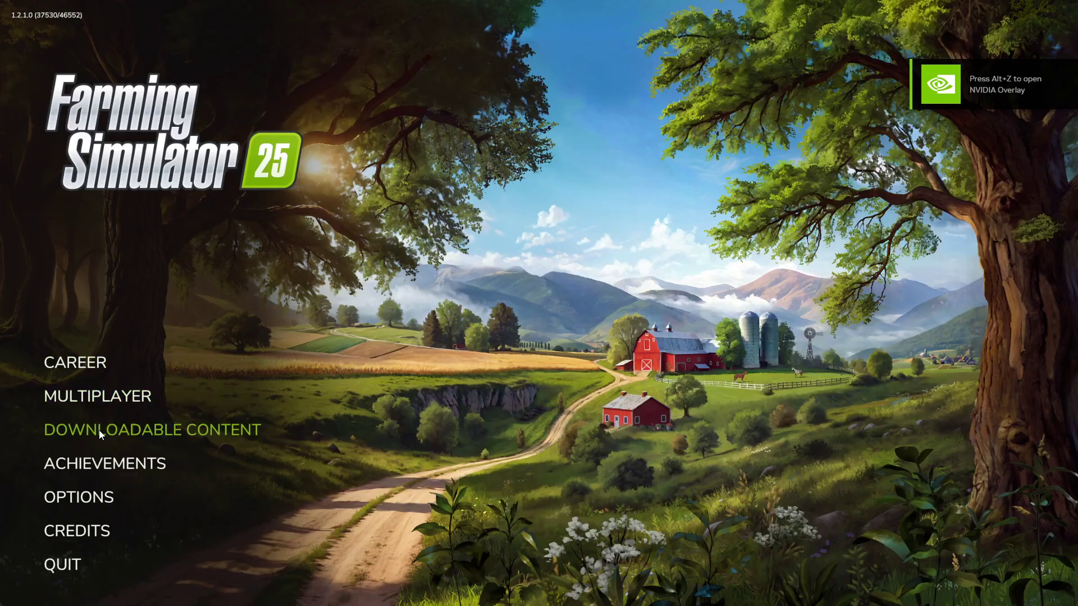
# - Check FS25's installed Downloadable Content list for Amity Harvester Pack beside MacDon Pack, then go back
pyautogui.click(99, 429)
pyautogui.click(34, 219)
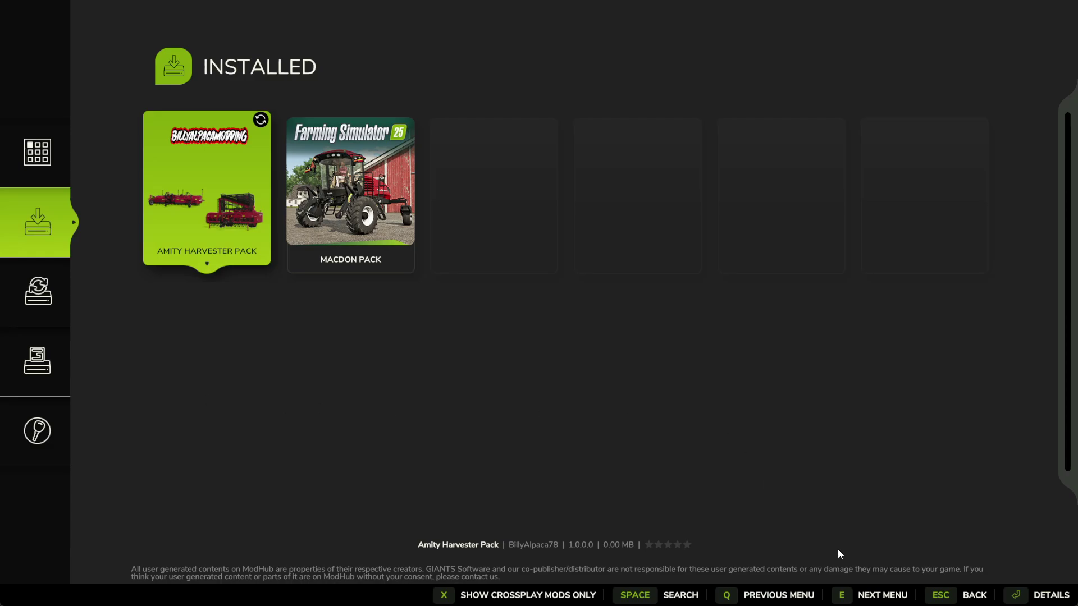
pyautogui.click(951, 594)
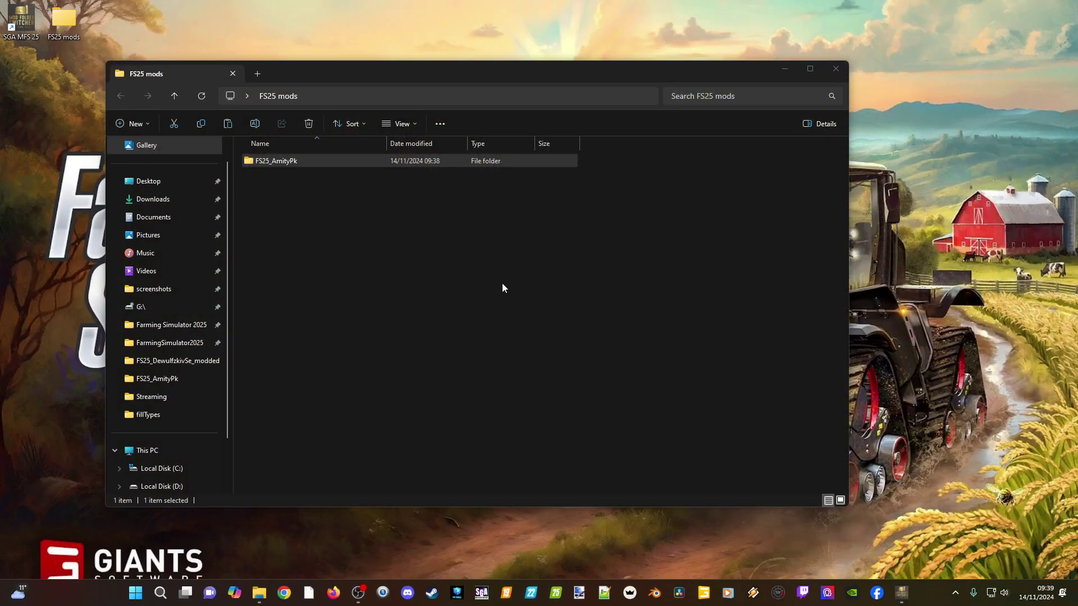
# - Close the FS25 mods Explorer window and bring Mod Folder Switcher back into place on screen
pyautogui.click(836, 68)
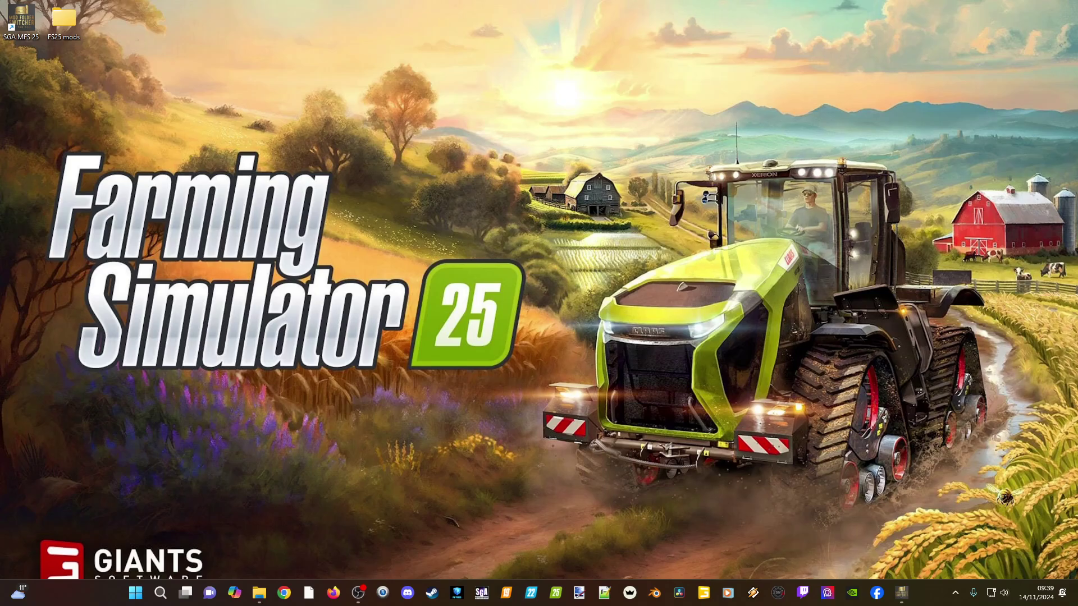
pyautogui.click(902, 592)
pyautogui.moveTo(428, 120); pyautogui.dragTo(403, 64)
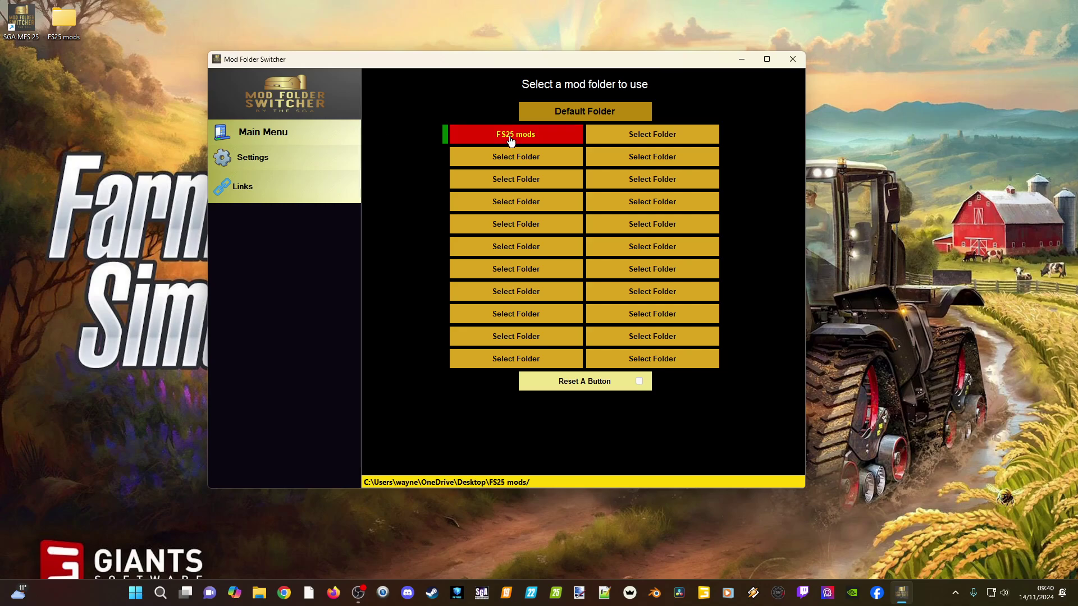
# - Open the current FS25 mods folder from Main Menu's extra options, check for FS25_AmityPk, then close it
pyautogui.click(262, 135)
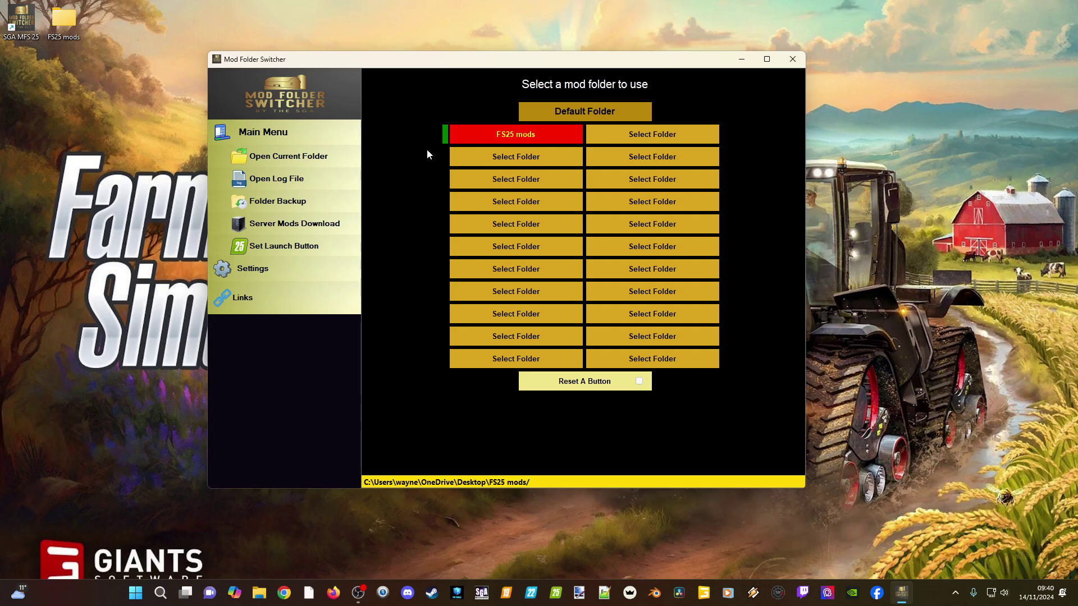
pyautogui.click(306, 159)
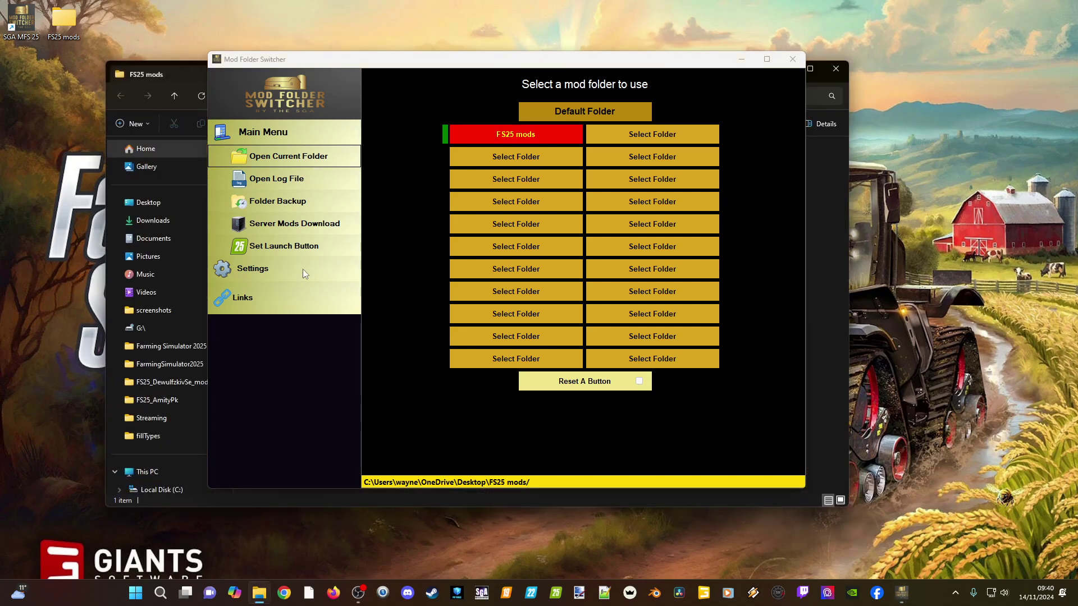
pyautogui.moveTo(332, 67); pyautogui.dragTo(434, 84)
pyautogui.click(275, 74)
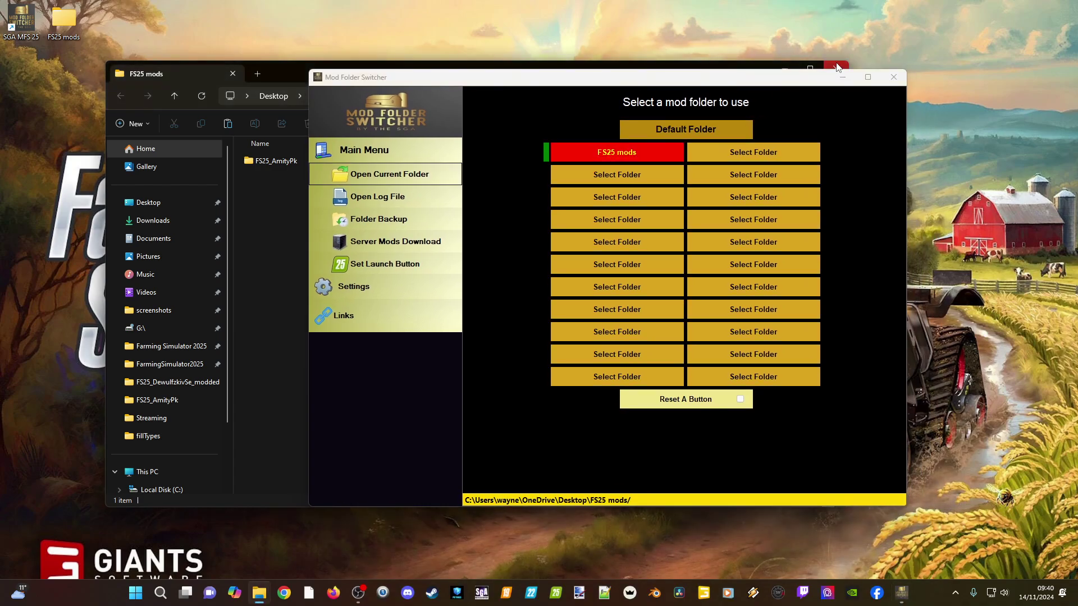
pyautogui.click(835, 68)
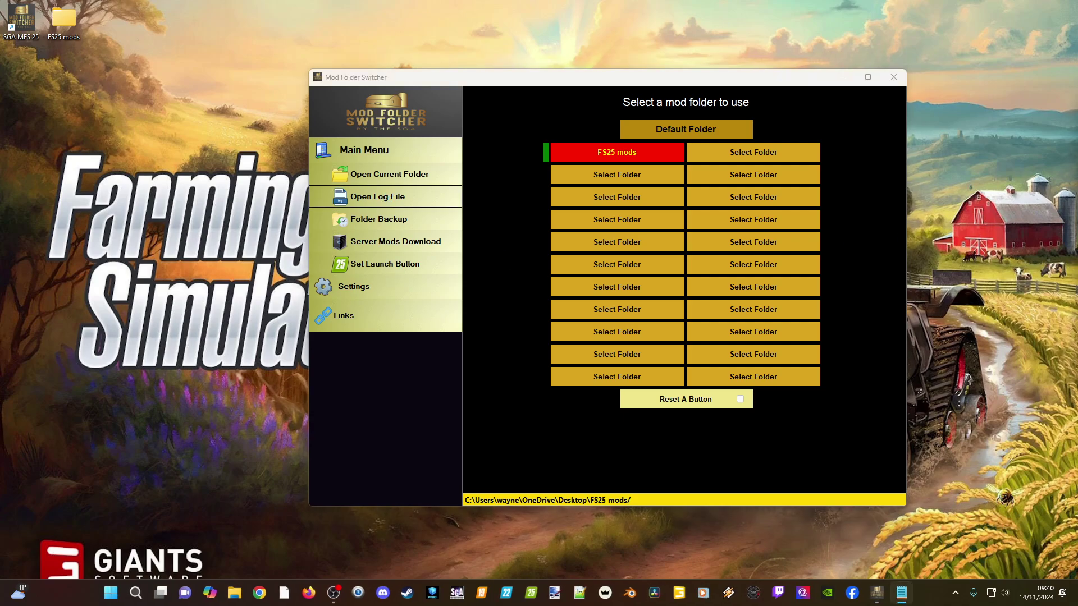
# - Arrange and enlarge the log.txt Notepad window beside the switcher, scroll through the log, then close it
pyautogui.moveTo(1067, 263); pyautogui.dragTo(308, 29)
pyautogui.moveTo(426, 83); pyautogui.dragTo(588, 91)
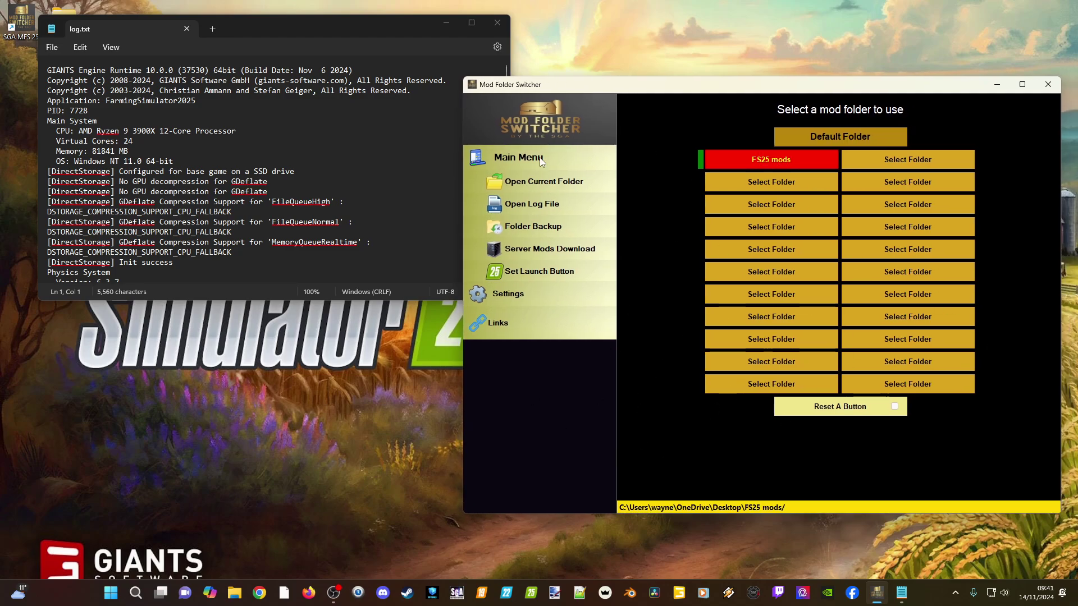
pyautogui.moveTo(332, 23); pyautogui.dragTo(304, 17)
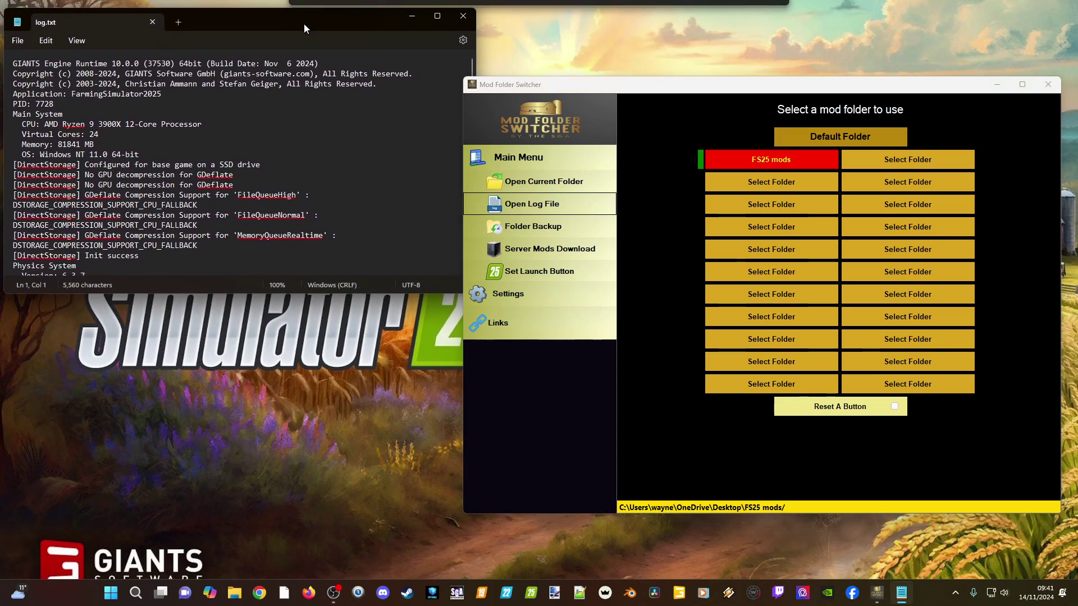
pyautogui.moveTo(302, 292); pyautogui.dragTo(275, 548)
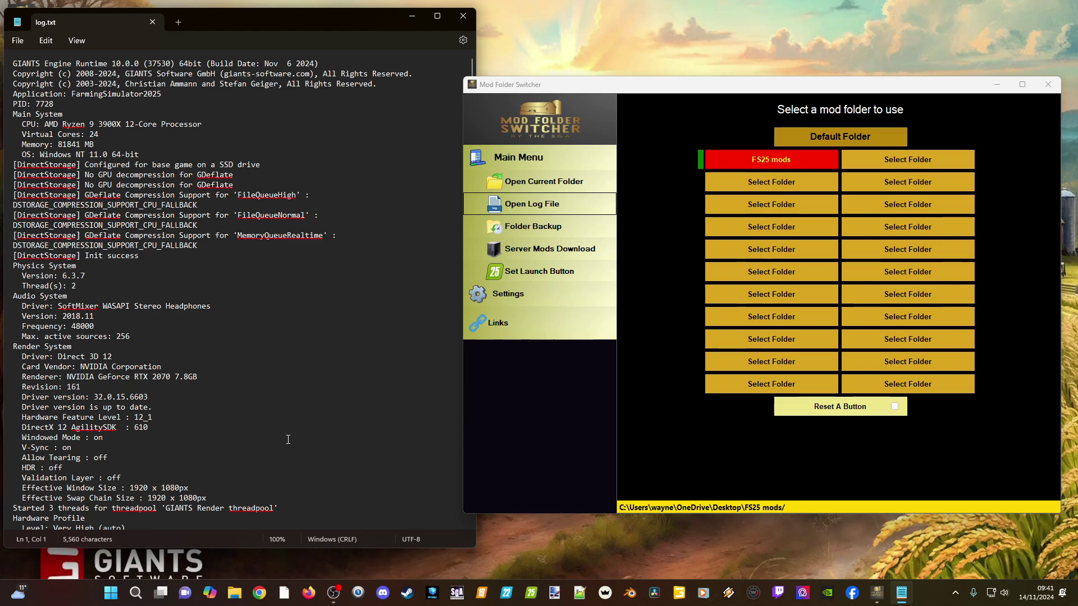
pyautogui.scroll(-6, 275, 443)
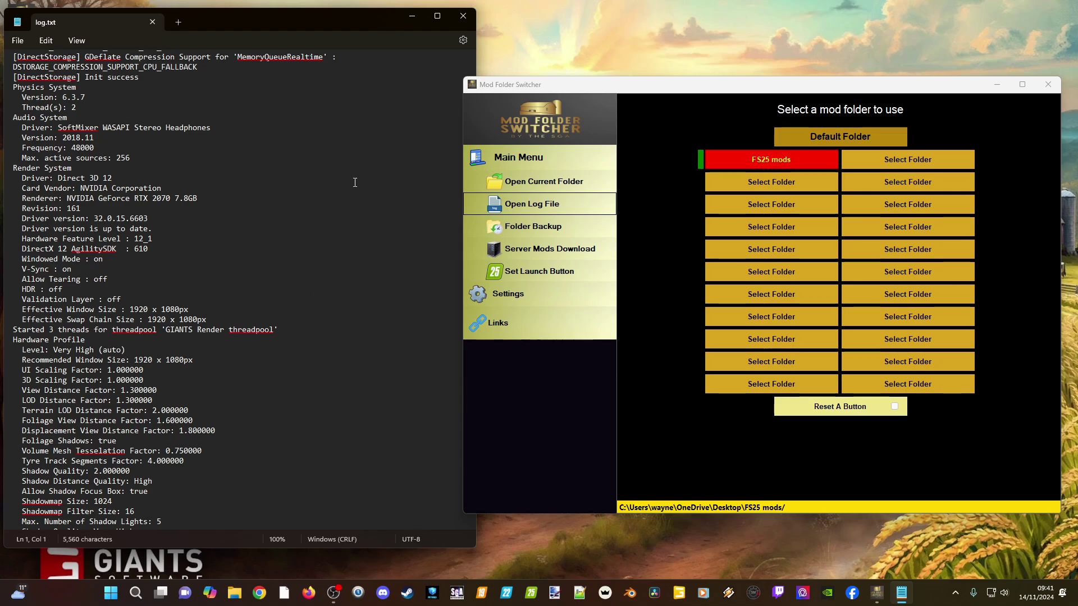
pyautogui.click(466, 15)
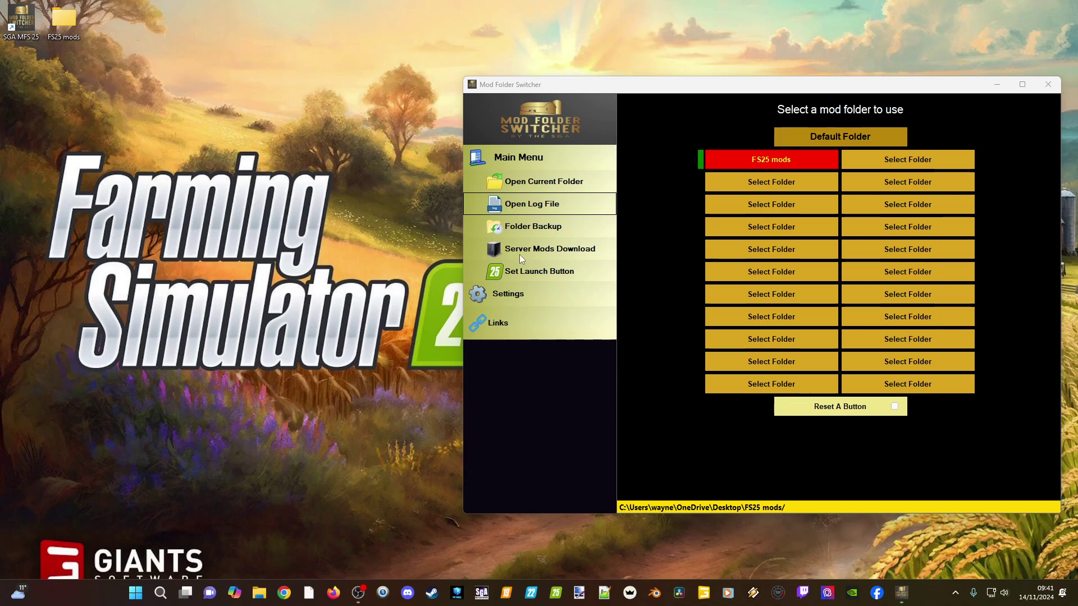
pyautogui.click(520, 251)
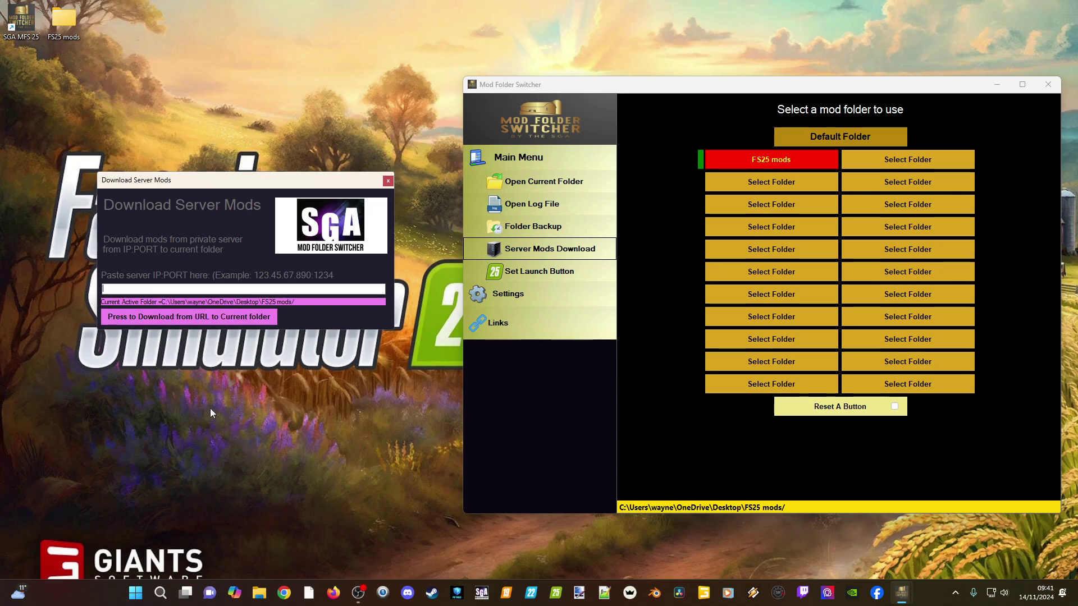
pyautogui.click(387, 180)
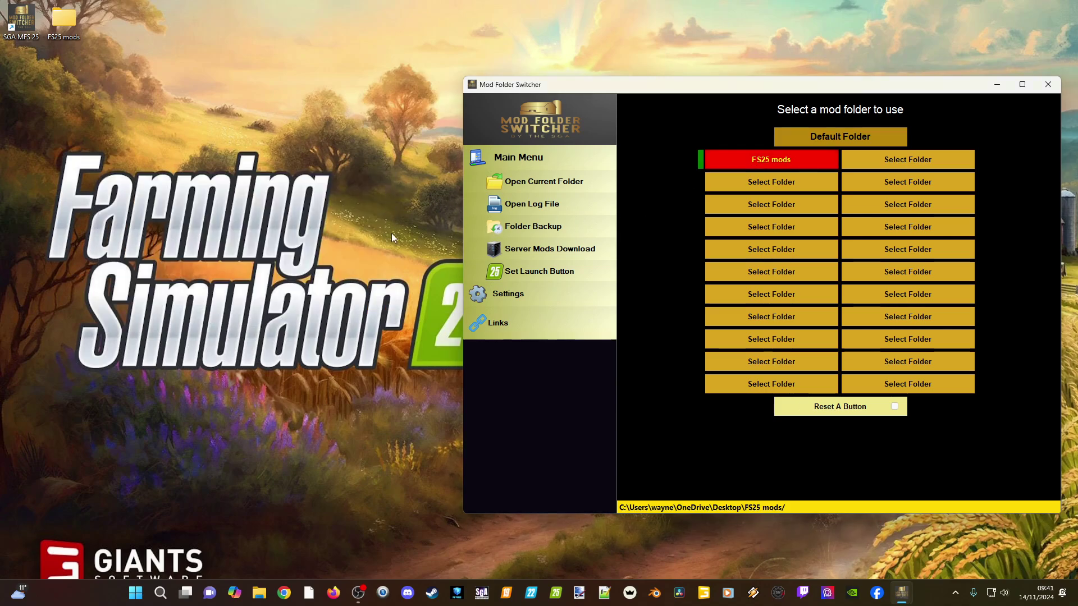
# - Start setting the launch folder, browsing from This PC into Local Disk (C:)
pyautogui.click(528, 274)
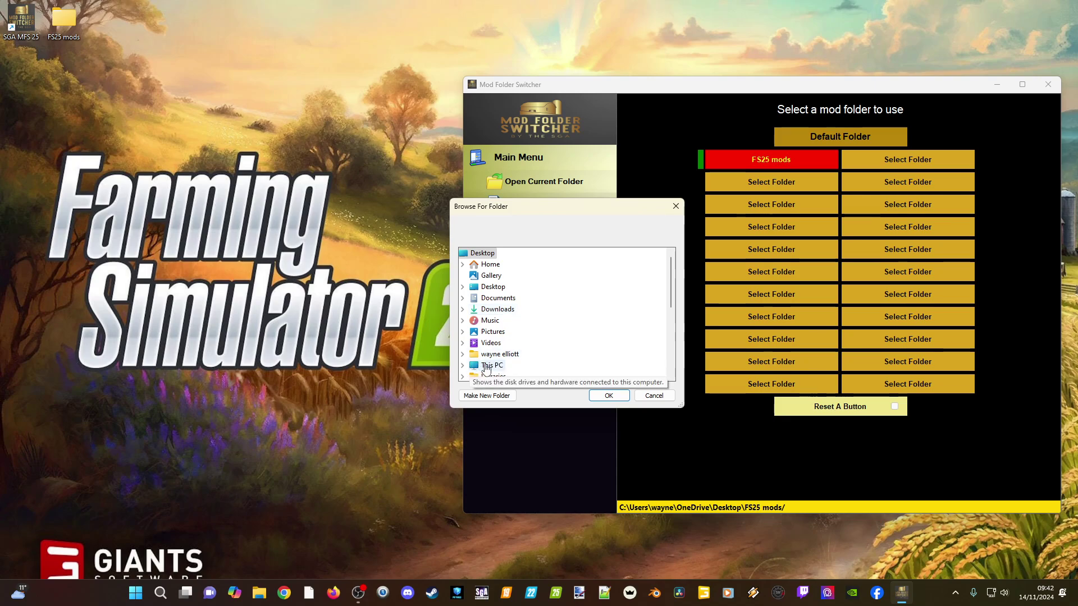
pyautogui.scroll(-3, 527, 348)
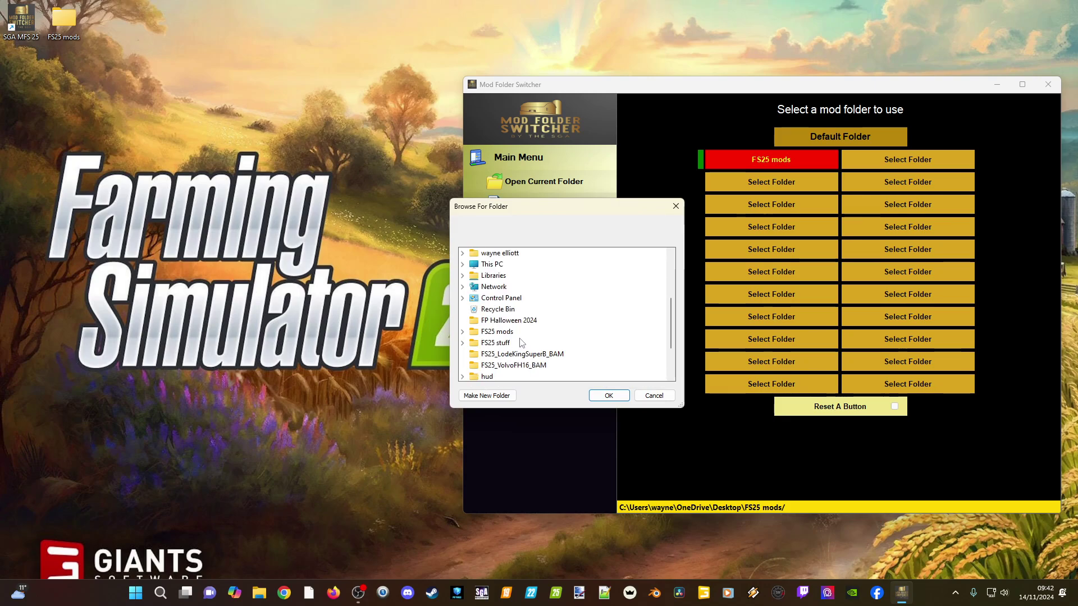
pyautogui.scroll(-2, 521, 343)
pyautogui.scroll(5, 521, 343)
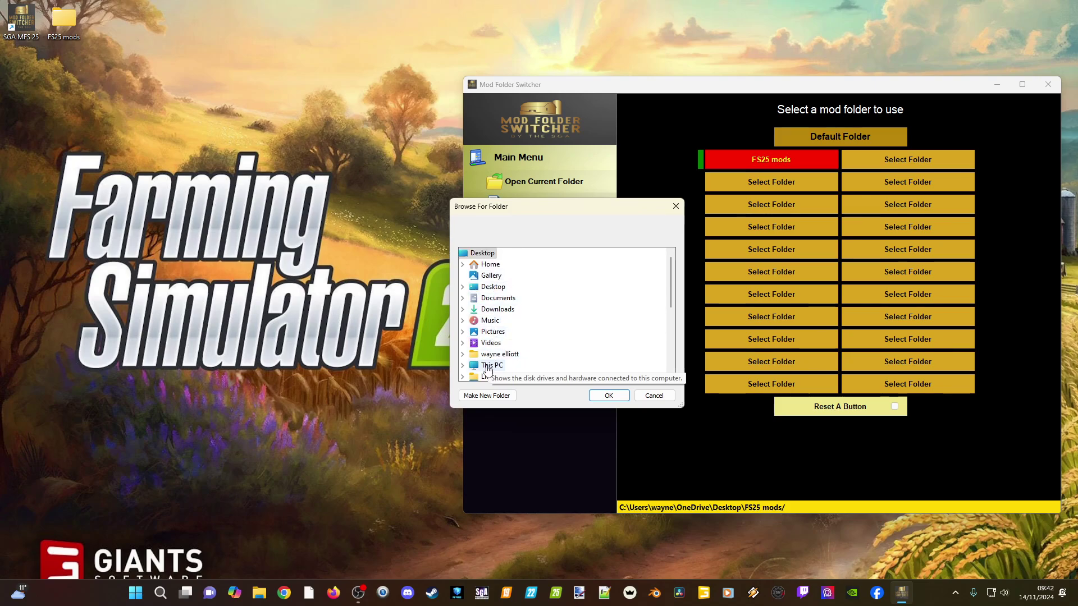
pyautogui.doubleClick(488, 367)
pyautogui.doubleClick(519, 354)
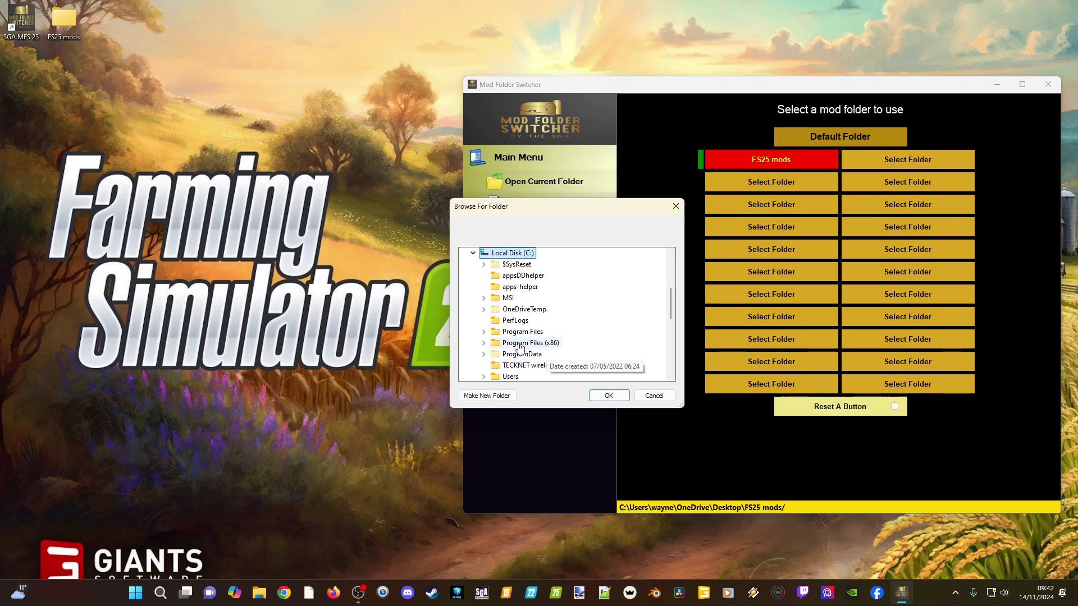
# - Choose Program Files (x86) > Farming Simulator 2025 as launch folder, then skip the intro and quit FS25
pyautogui.click(519, 347)
pyautogui.doubleClick(519, 346)
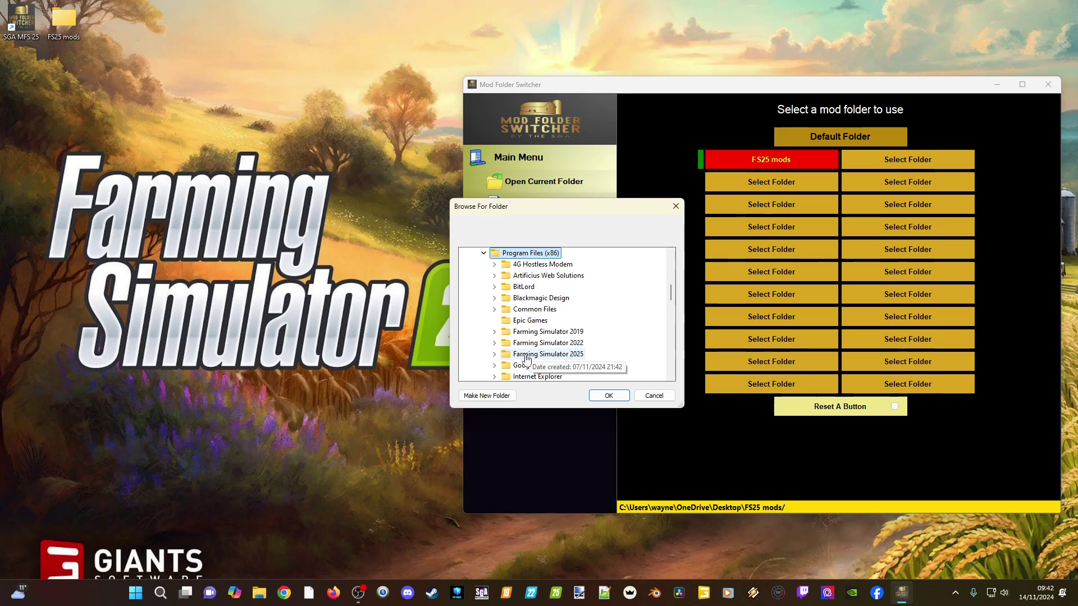
pyautogui.doubleClick(526, 354)
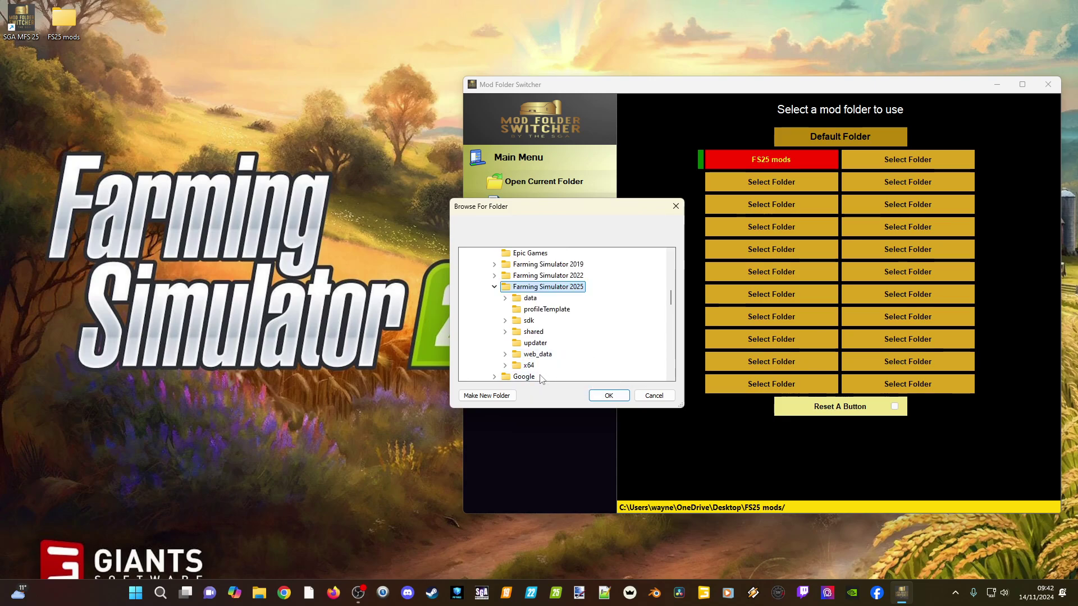
pyautogui.scroll(-2, 599, 339)
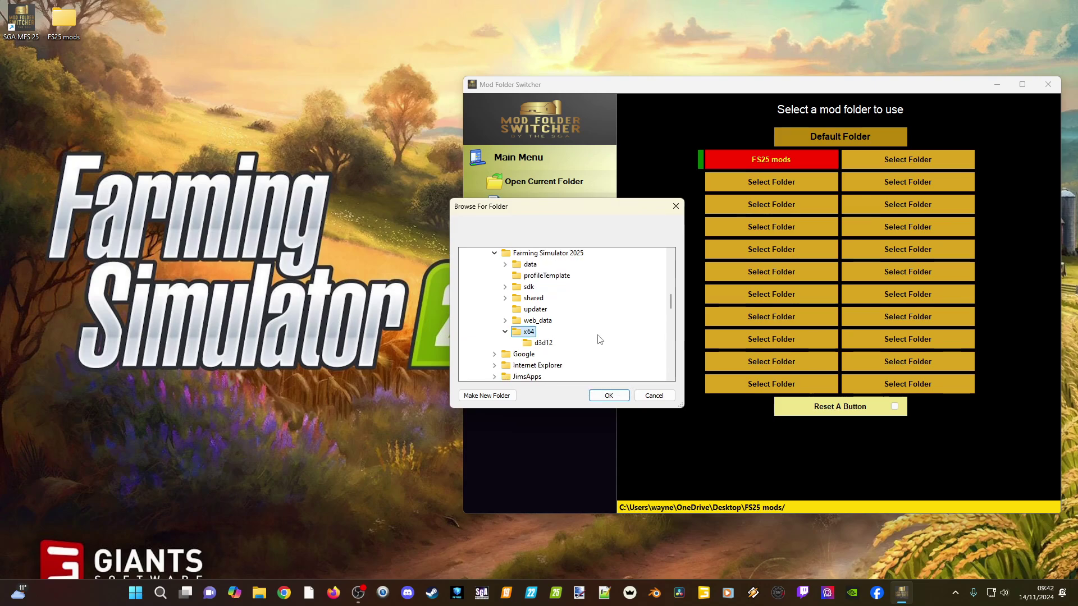
pyautogui.scroll(2, 584, 334)
pyautogui.click(548, 286)
pyautogui.click(609, 396)
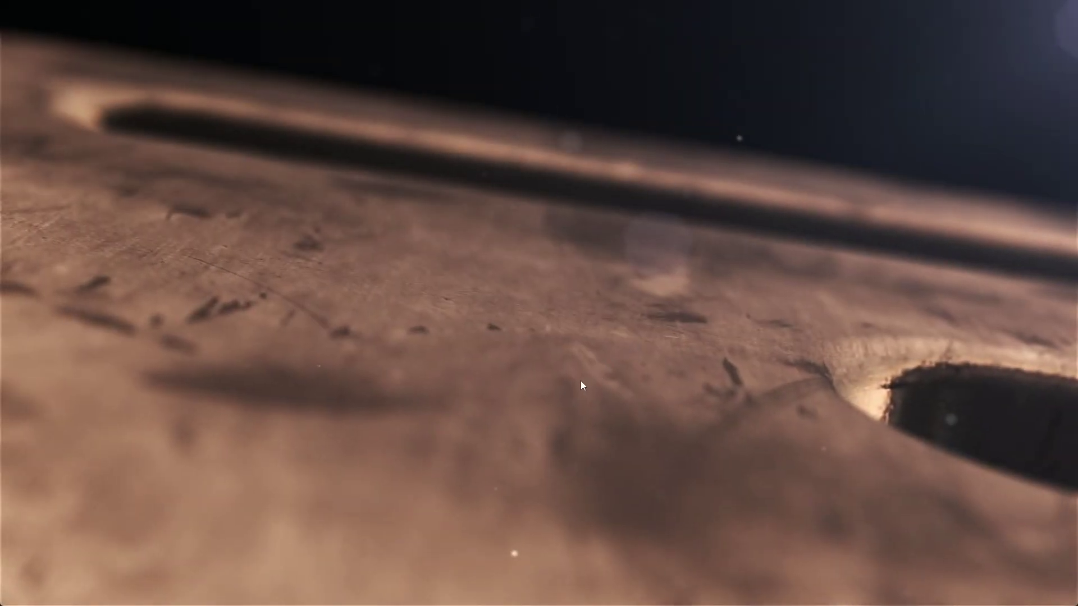
pyautogui.click(420, 409)
pyautogui.click(52, 567)
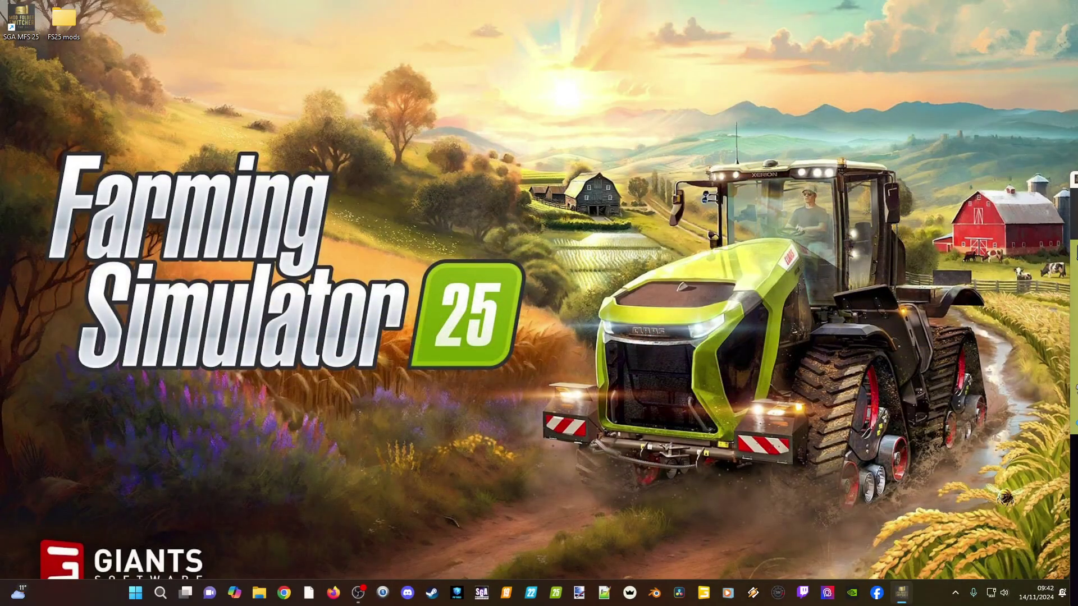